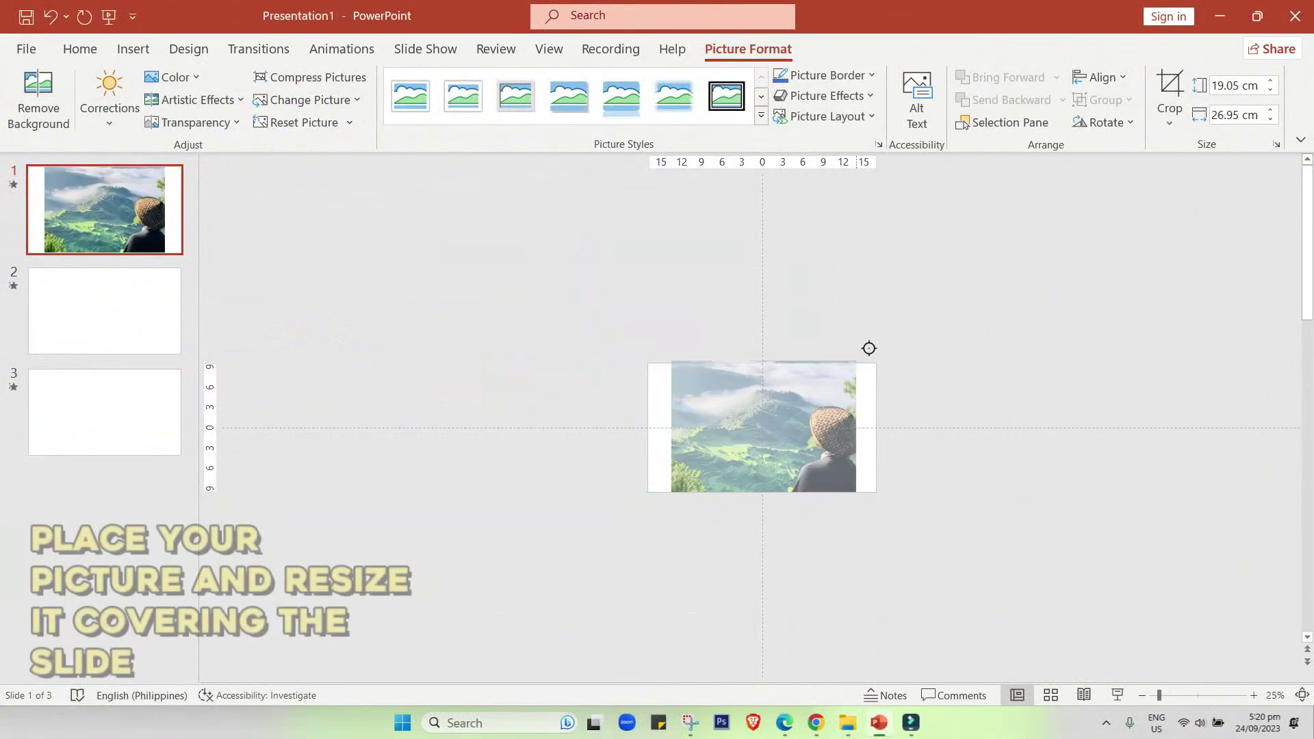
# Step: Enlarge the landscape photo to fill slide 1 and add a text box on top of it
pyautogui.moveTo(868, 348)
pyautogui.mouseDown()
pyautogui.moveTo(846, 355)
pyautogui.moveTo(847, 372)
pyautogui.mouseUp()
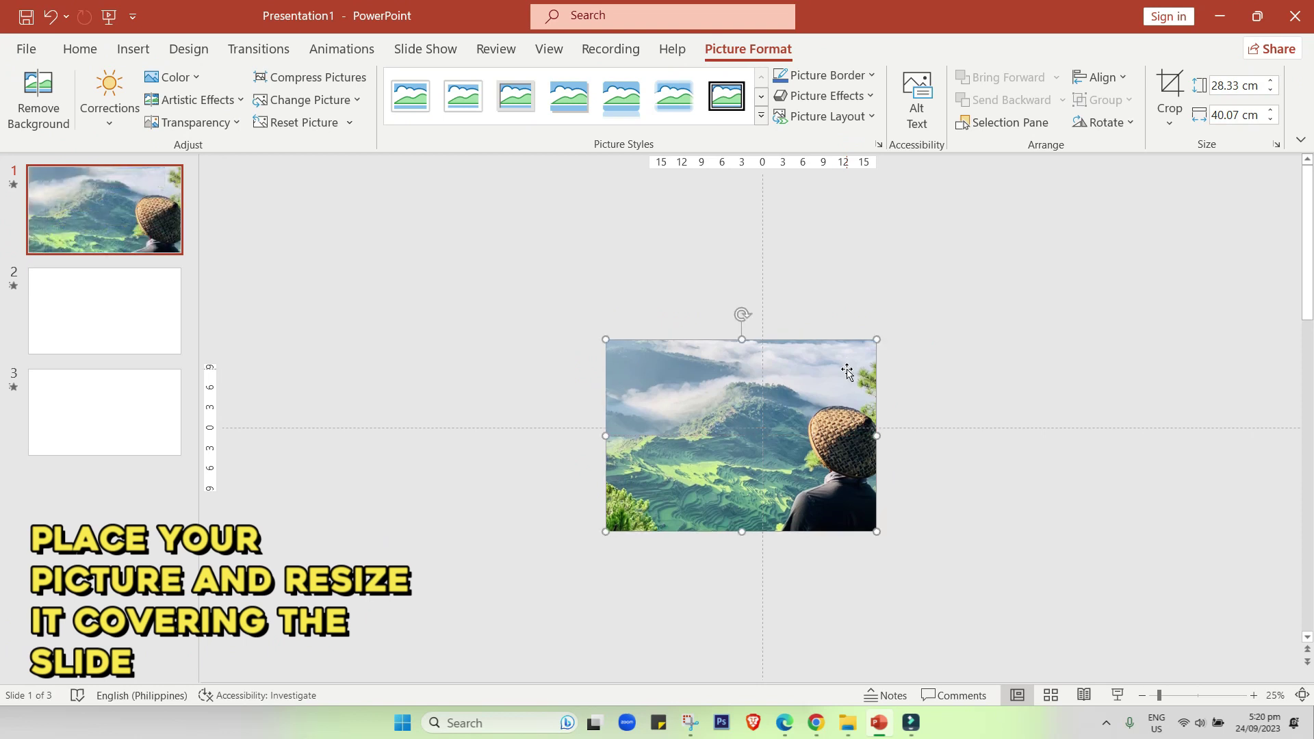
pyautogui.click(134, 51)
pyautogui.click(668, 395)
pyautogui.write('CORDILLERA ADMINISTRATIVE REGION')
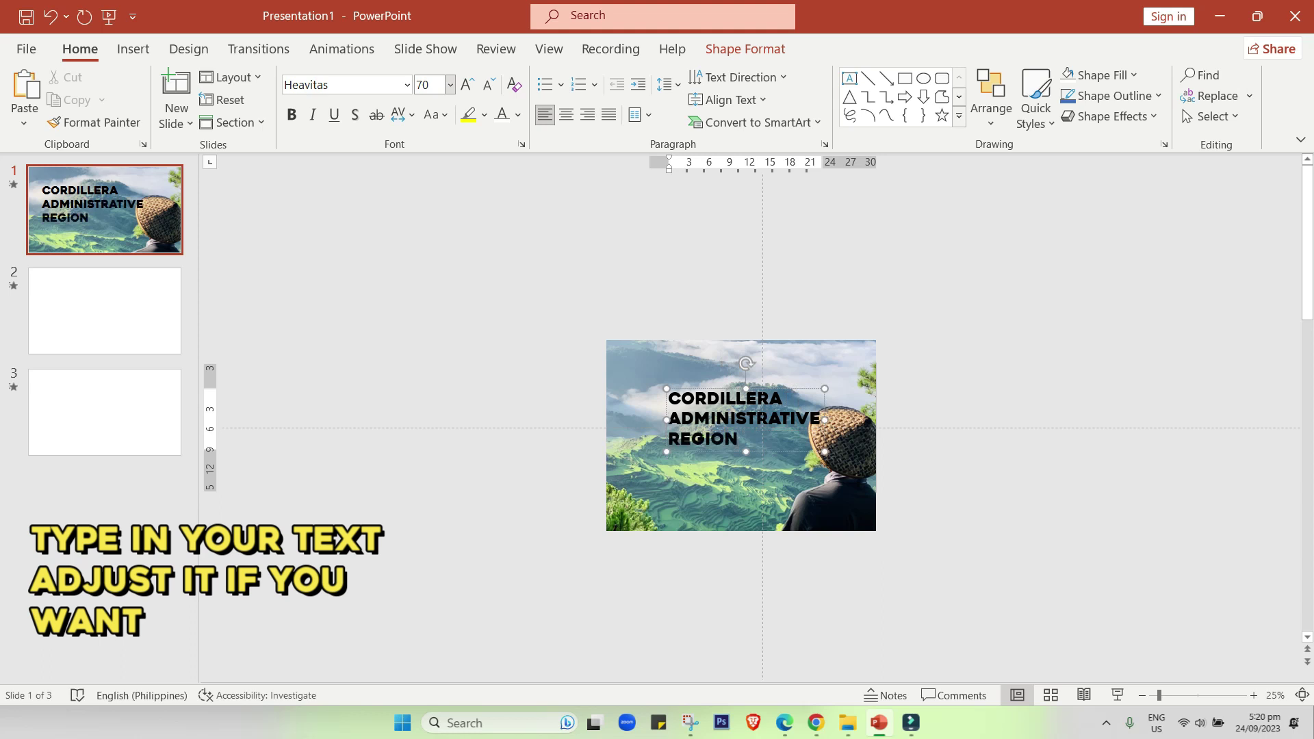
# Step: Move the title to the photo's upper left and give it white fill with a dark outline
pyautogui.moveTo(730, 391); pyautogui.dragTo(721, 368)
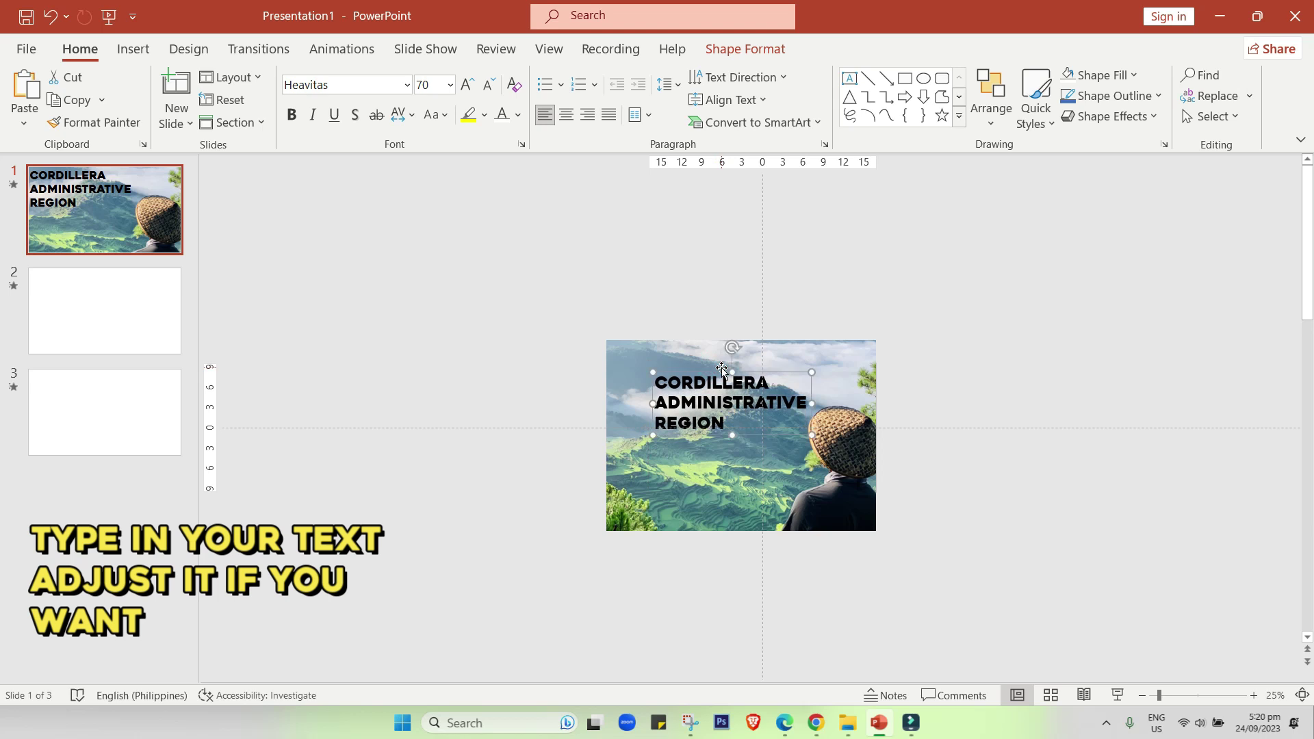
pyautogui.click(731, 49)
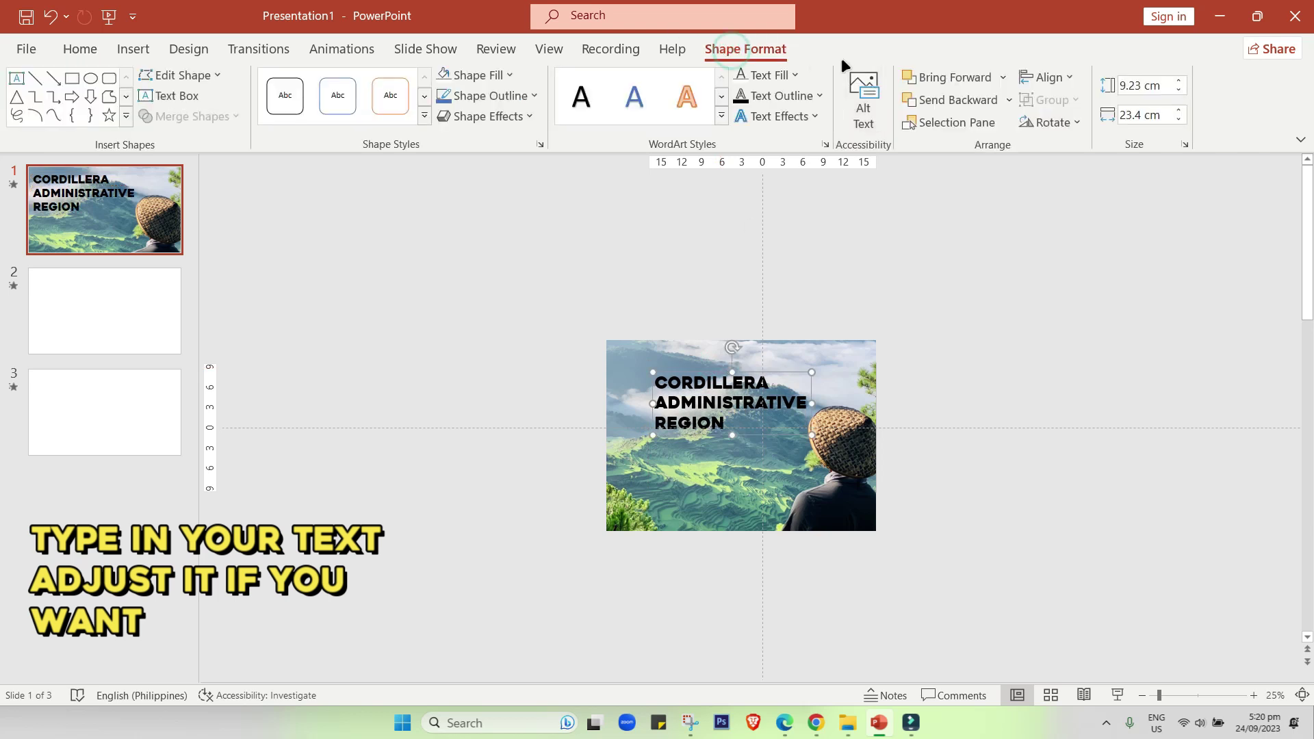
pyautogui.click(785, 82)
pyautogui.click(739, 118)
pyautogui.click(806, 99)
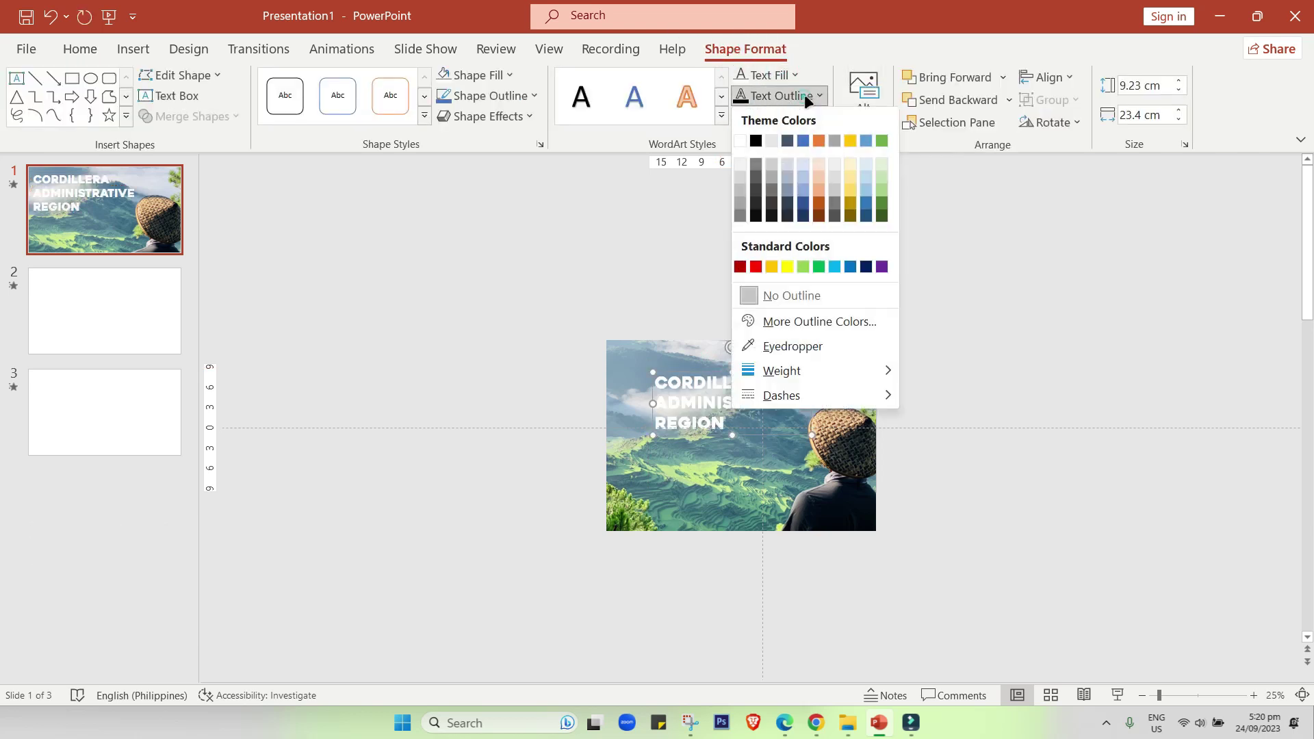
pyautogui.moveTo(811, 371)
pyautogui.click(1004, 495)
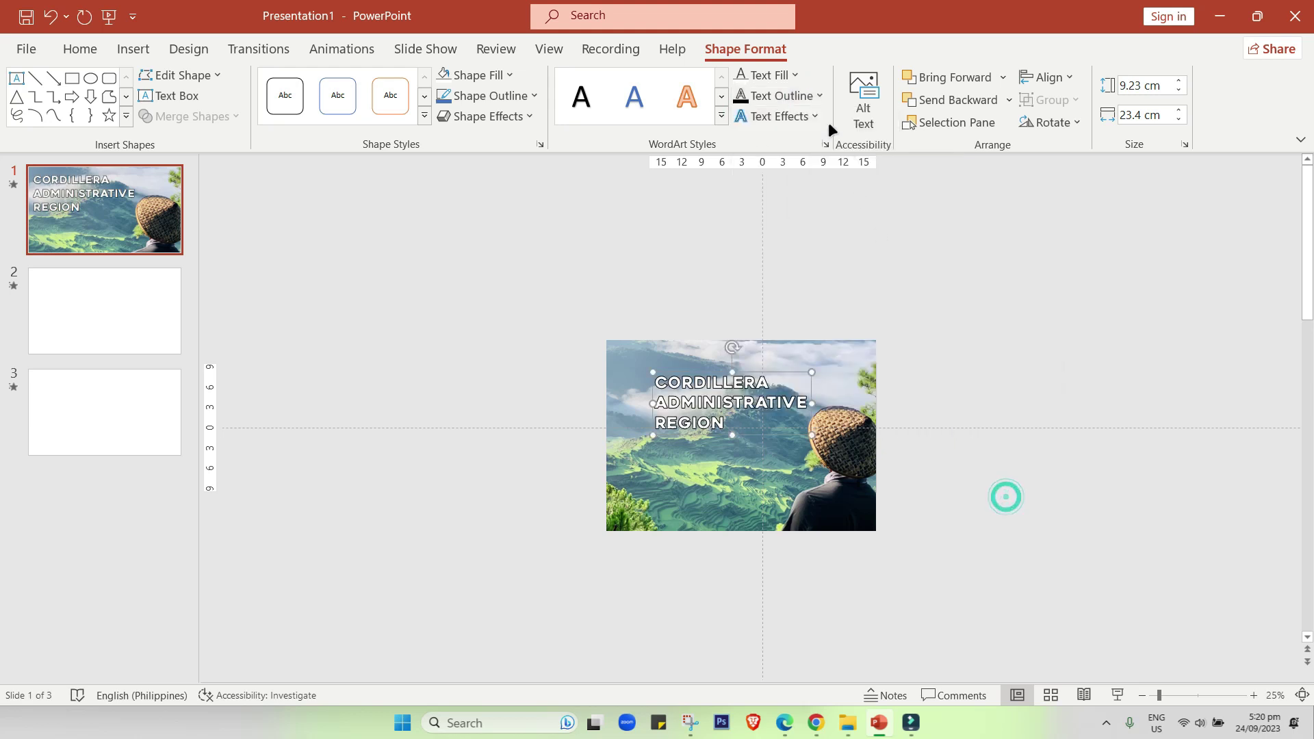
# Step: Add a drop shadow to the title: 20% transparency, 4 pt blur, 10 pt distance
pyautogui.click(813, 116)
pyautogui.click(962, 677)
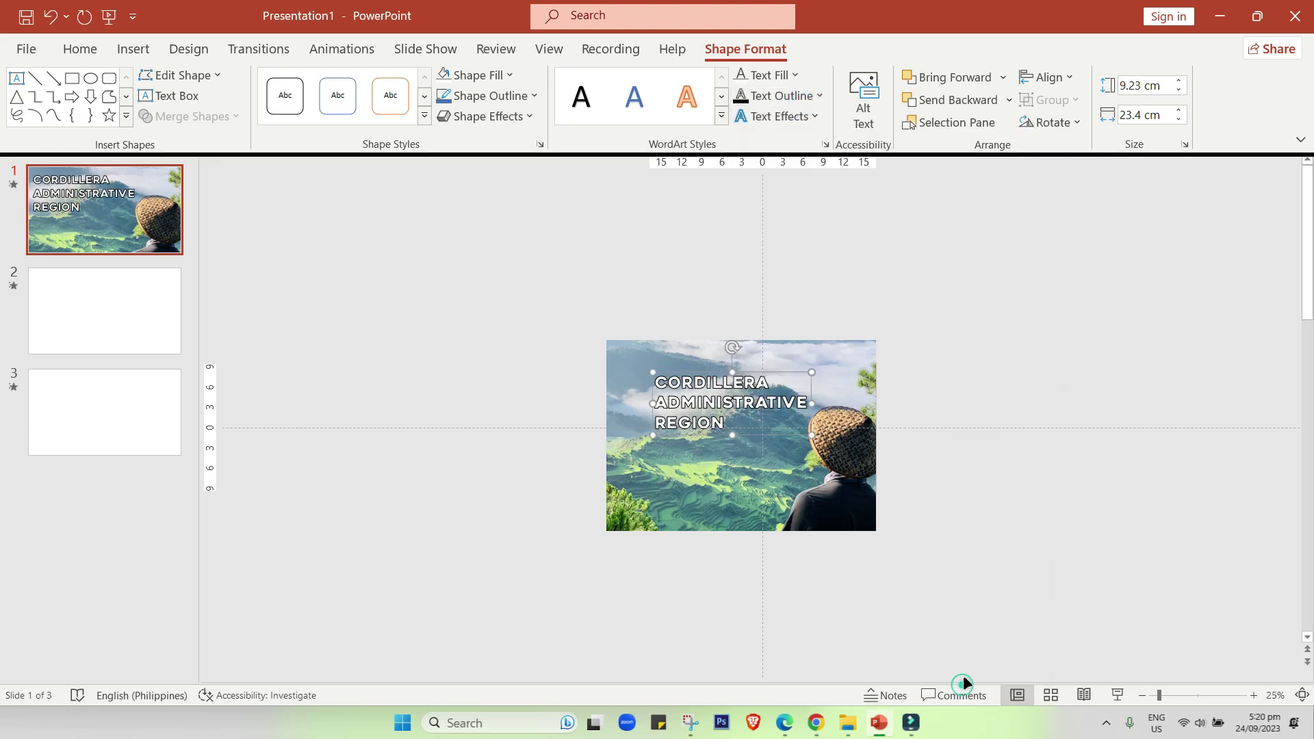
pyautogui.click(1268, 285)
pyautogui.click(1235, 440)
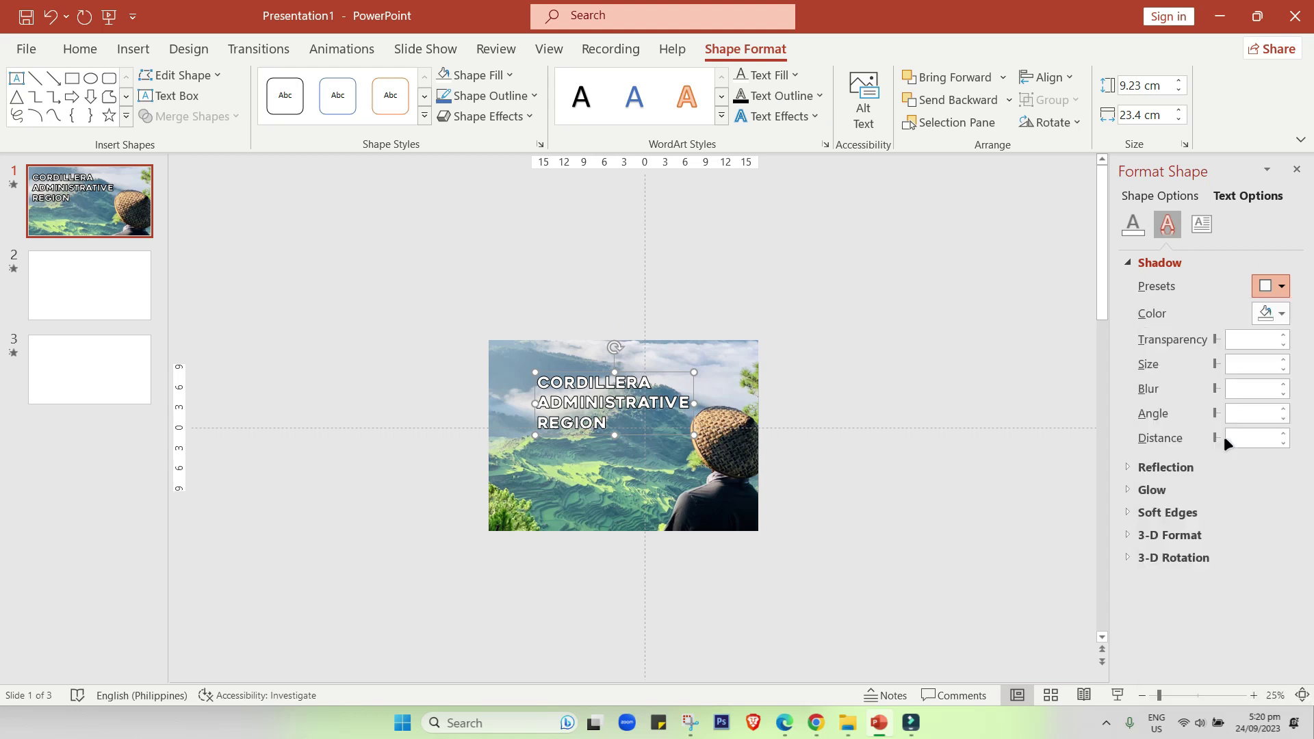
pyautogui.click(1252, 339)
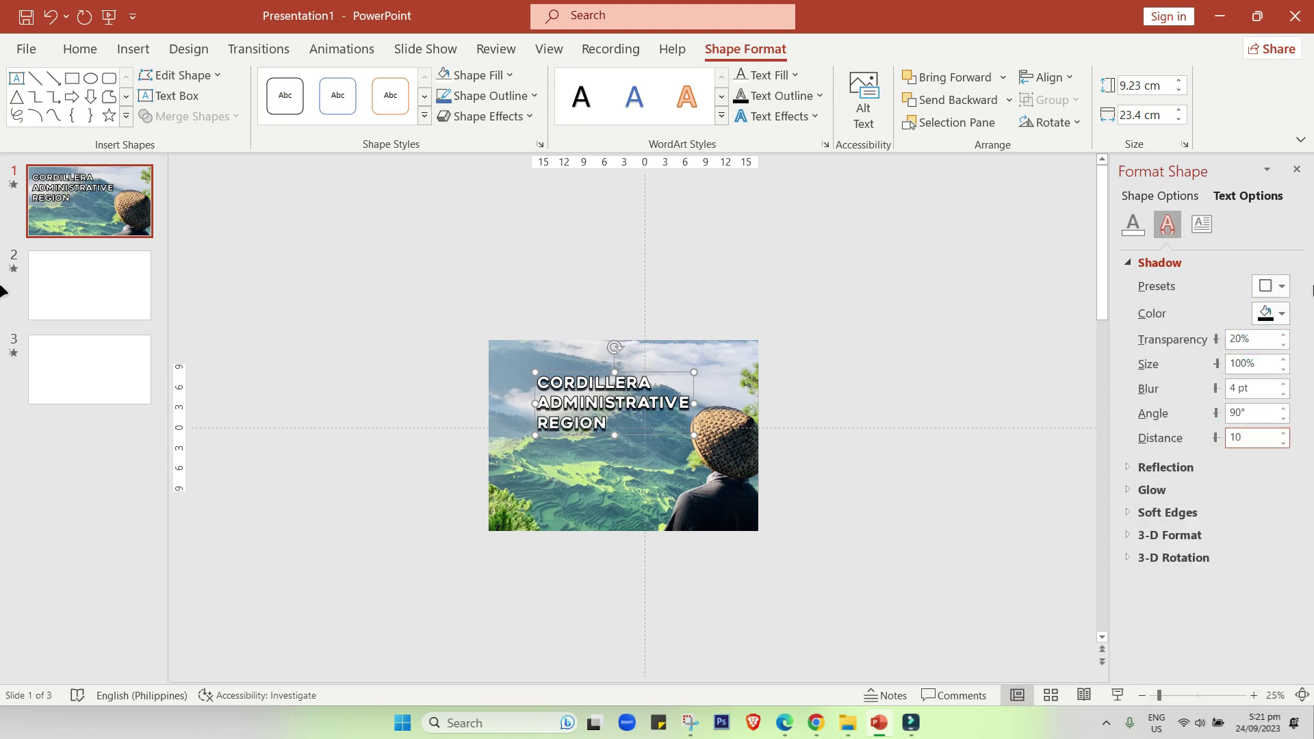
pyautogui.click(1296, 169)
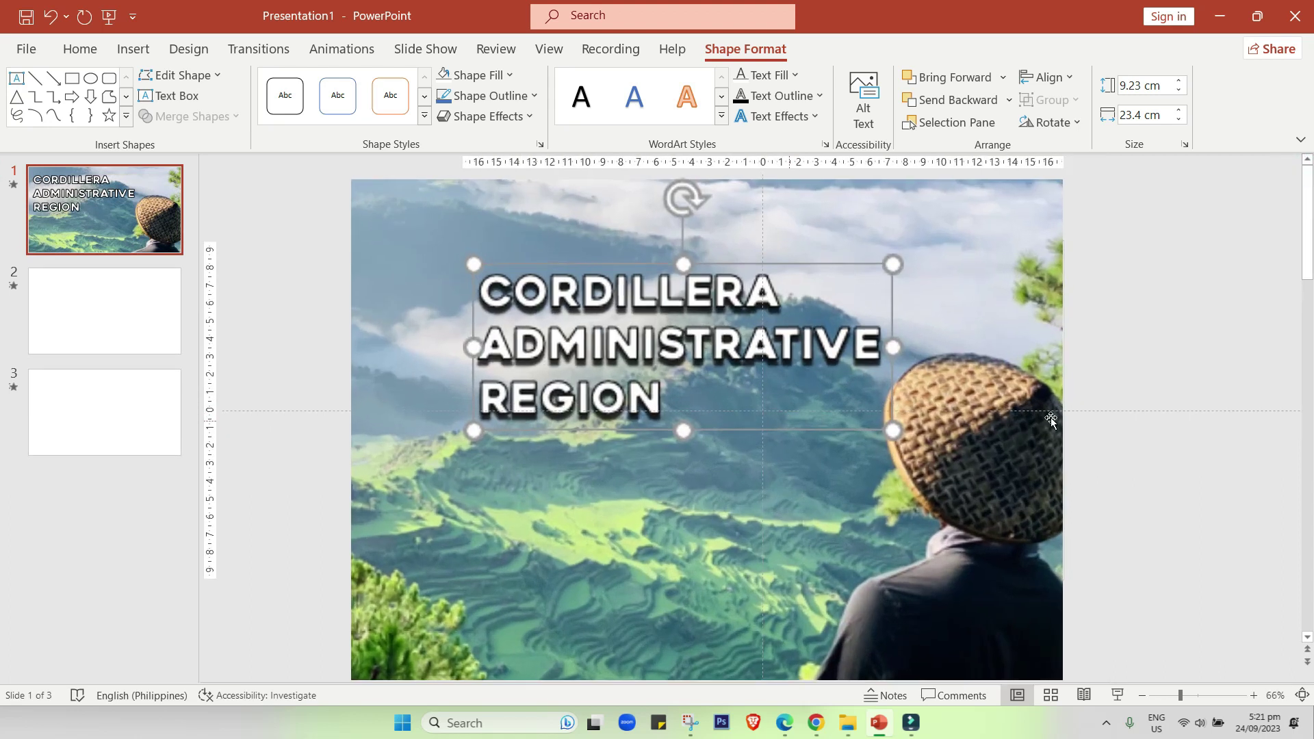
pyautogui.click(1113, 371)
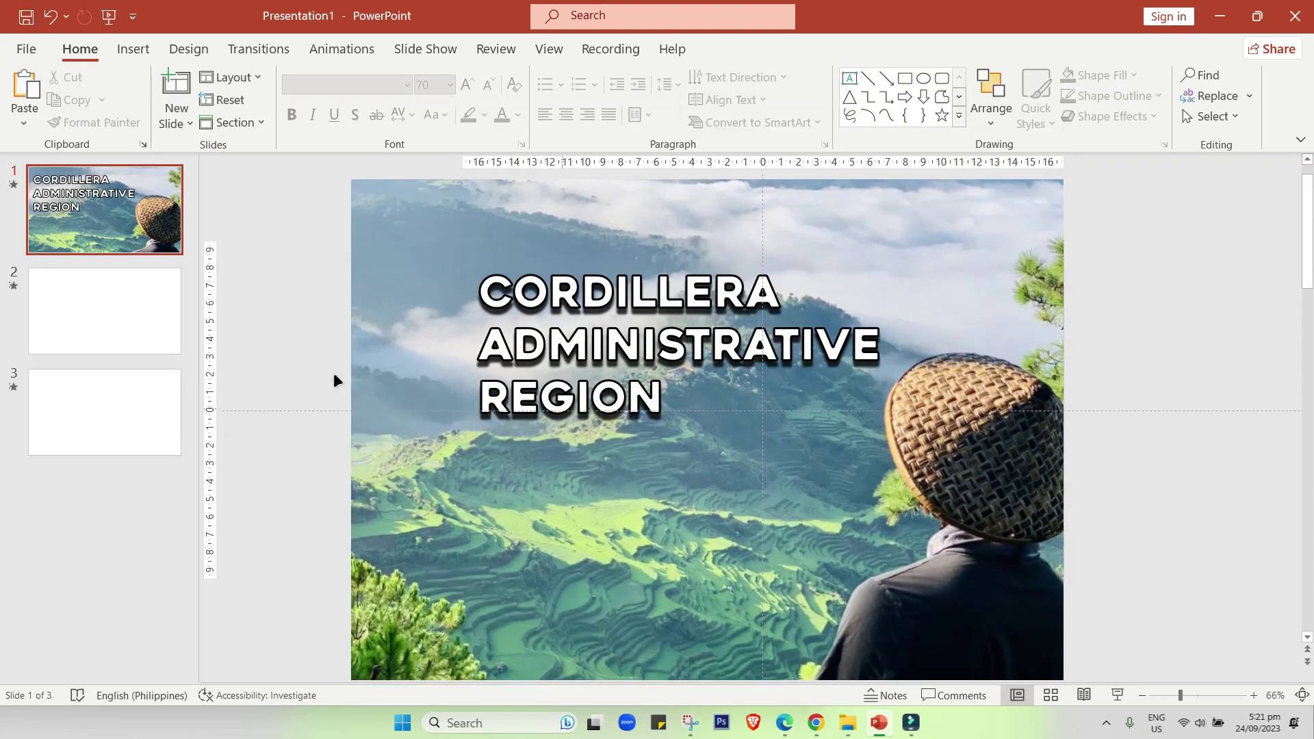
# Step: Duplicate slide 1, then on slide 2 shift the photo up and the title above the top edge
pyautogui.rightClick(81, 231)
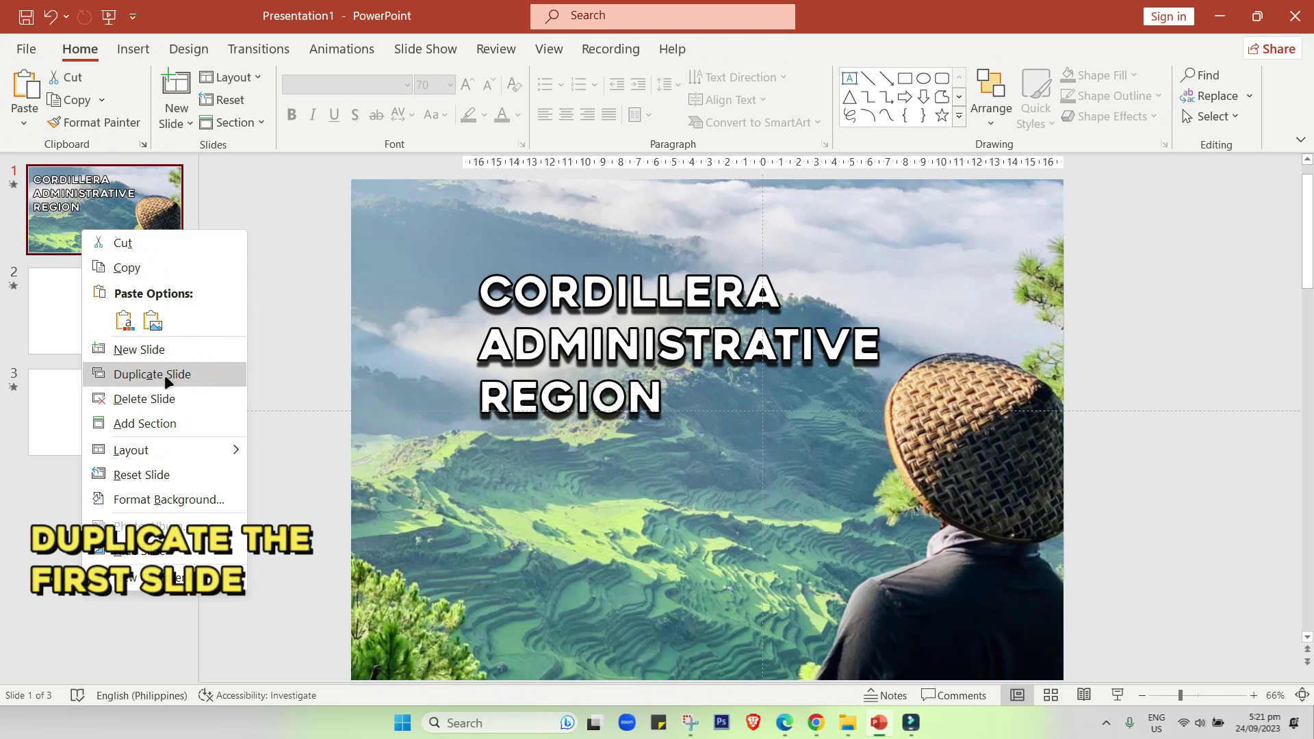
pyautogui.click(165, 376)
pyautogui.scroll(-5, 513, 363)
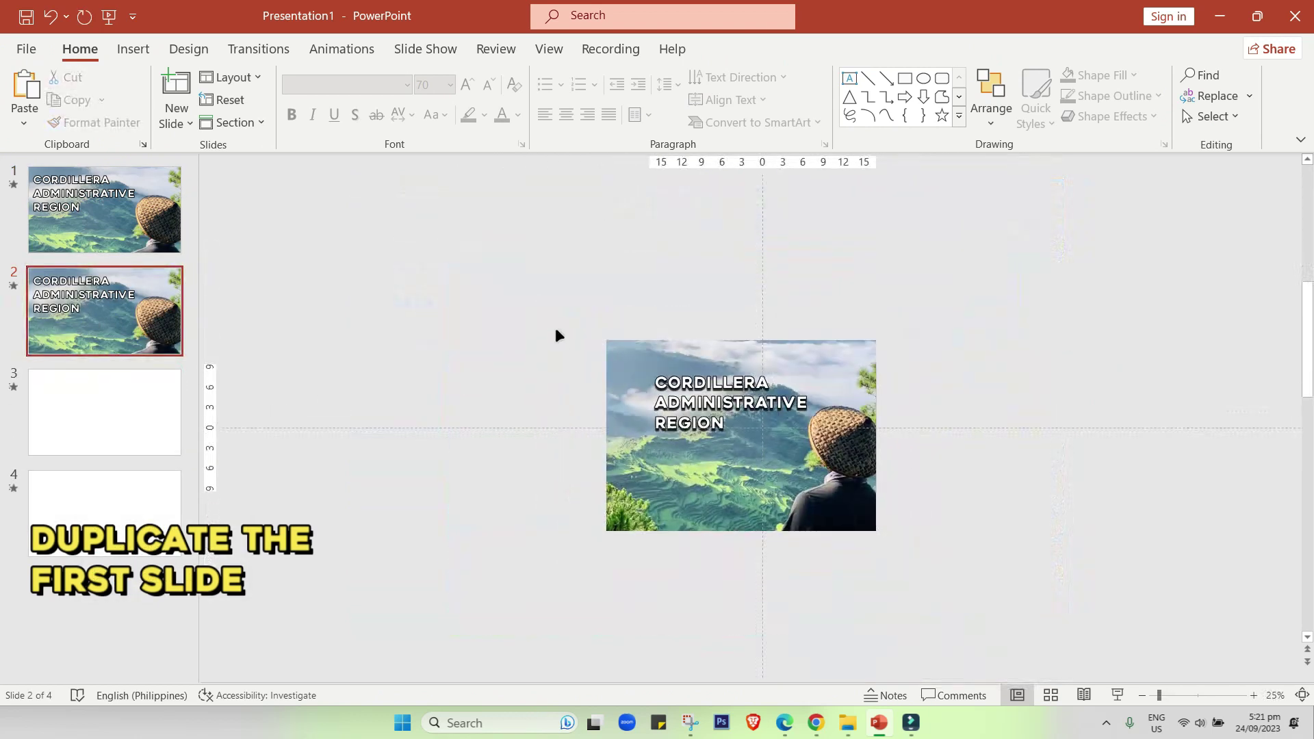
pyautogui.moveTo(522, 302); pyautogui.dragTo(979, 601)
pyautogui.moveTo(831, 512); pyautogui.dragTo(834, 477)
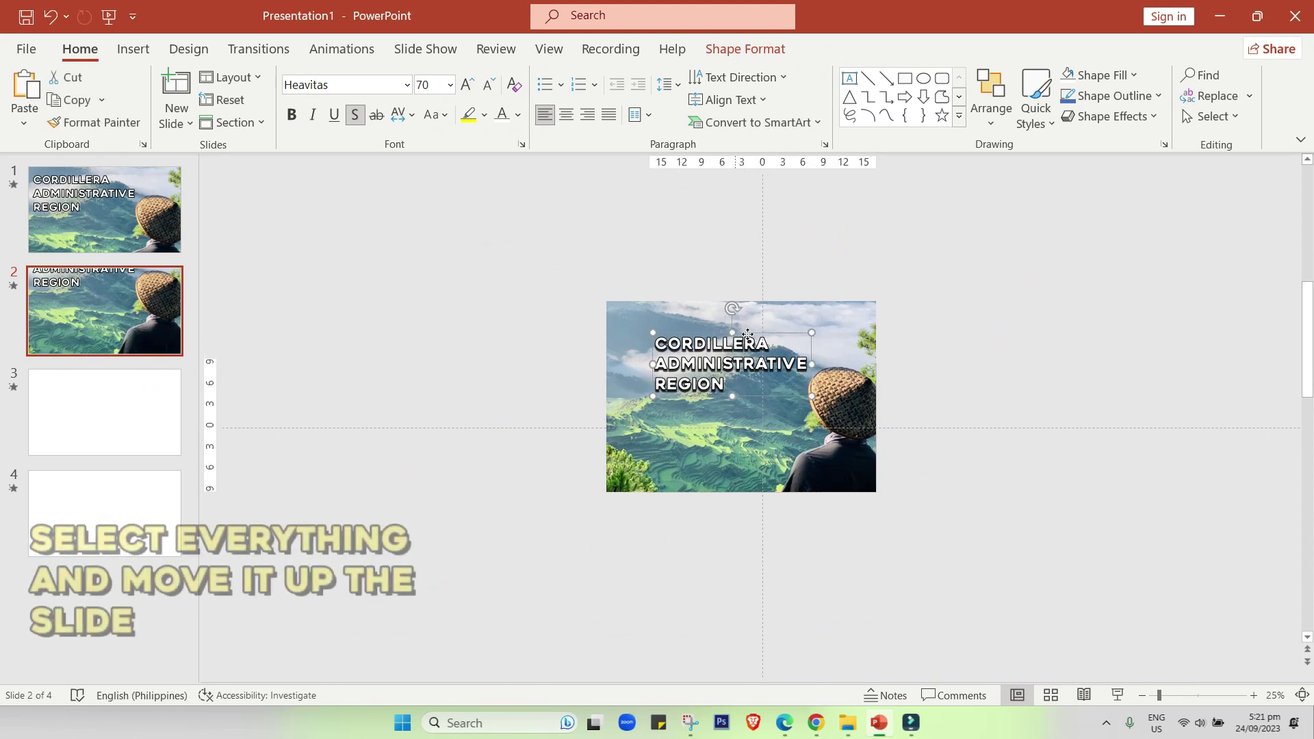
pyautogui.moveTo(747, 335); pyautogui.dragTo(752, 230)
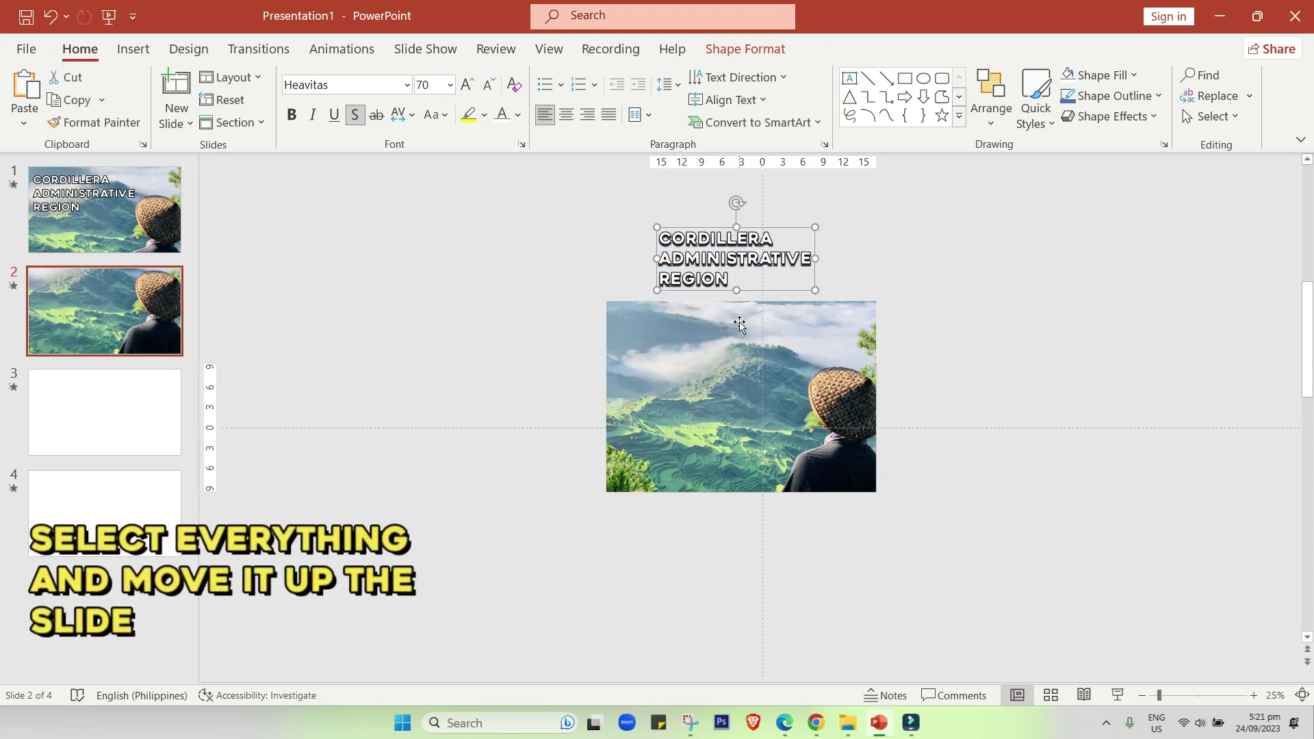
pyautogui.click(444, 260)
# Step: Draw a rectangle covering the whole of slide 2
pyautogui.click(134, 50)
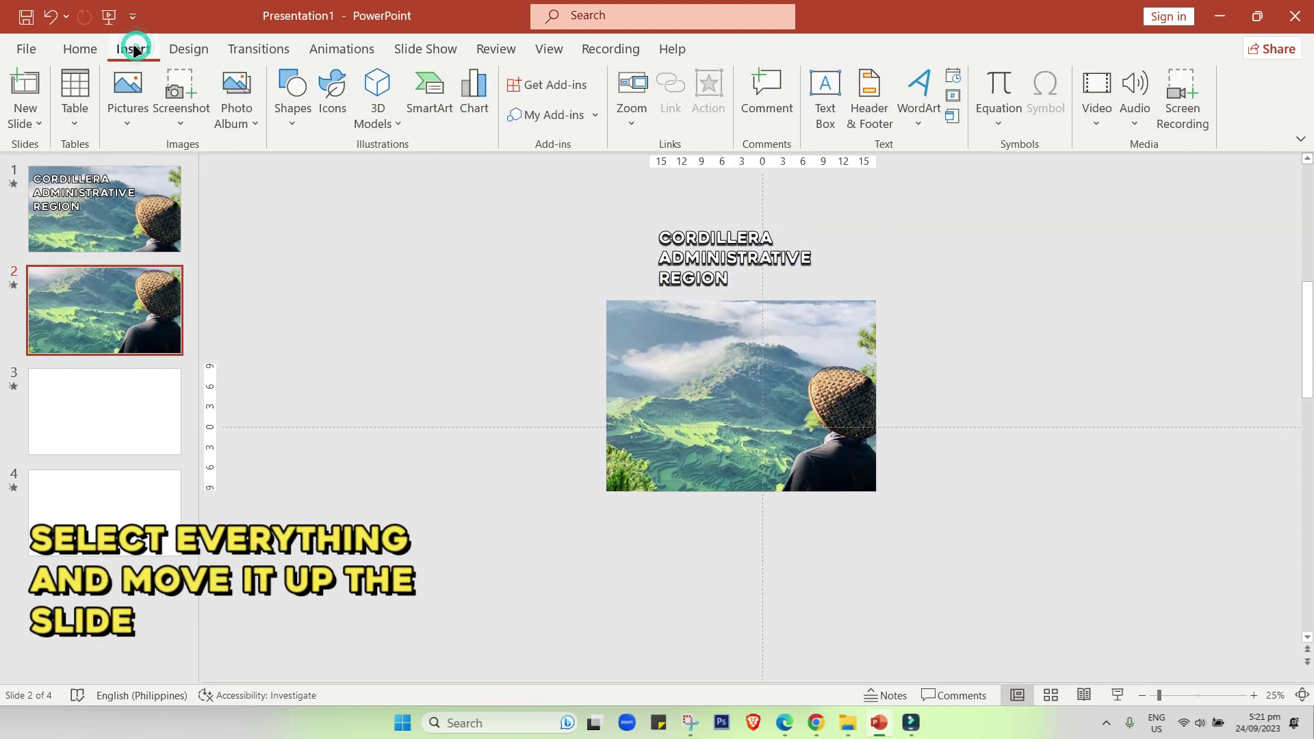
pyautogui.click(290, 118)
pyautogui.click(337, 169)
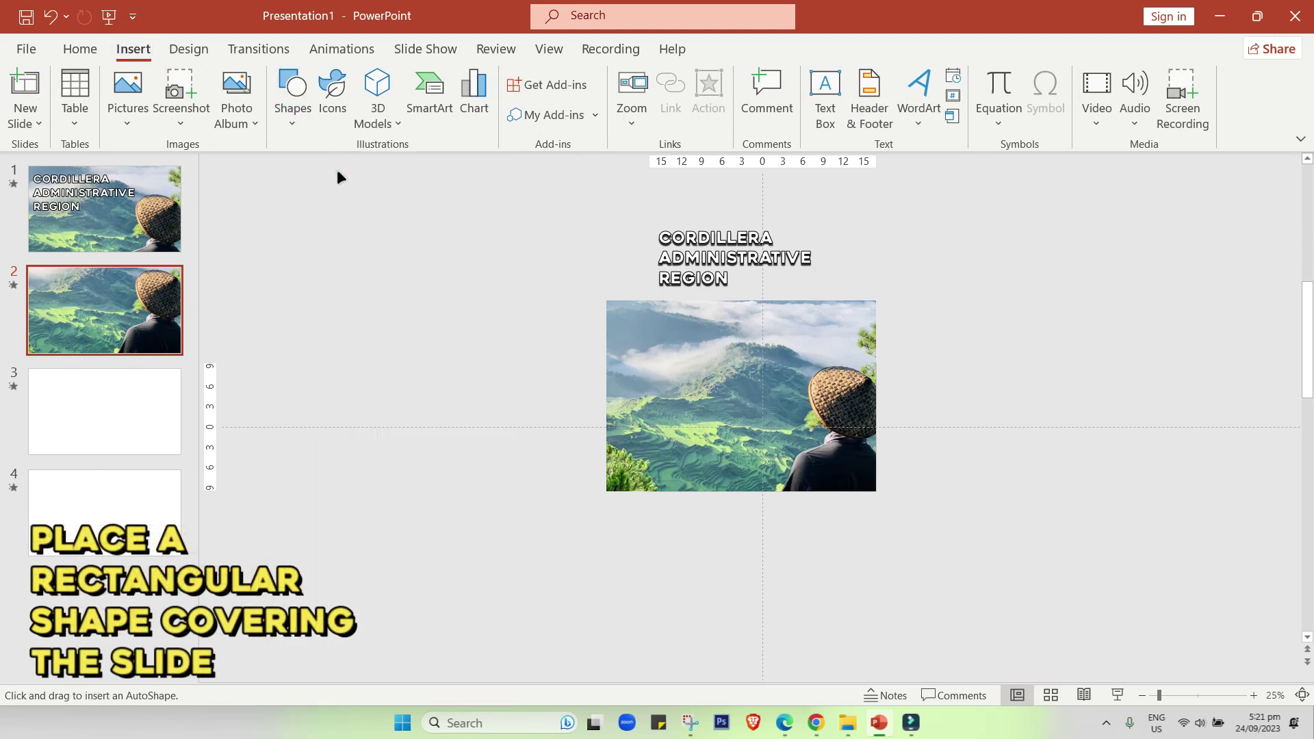
pyautogui.moveTo(912, 516); pyautogui.dragTo(560, 316)
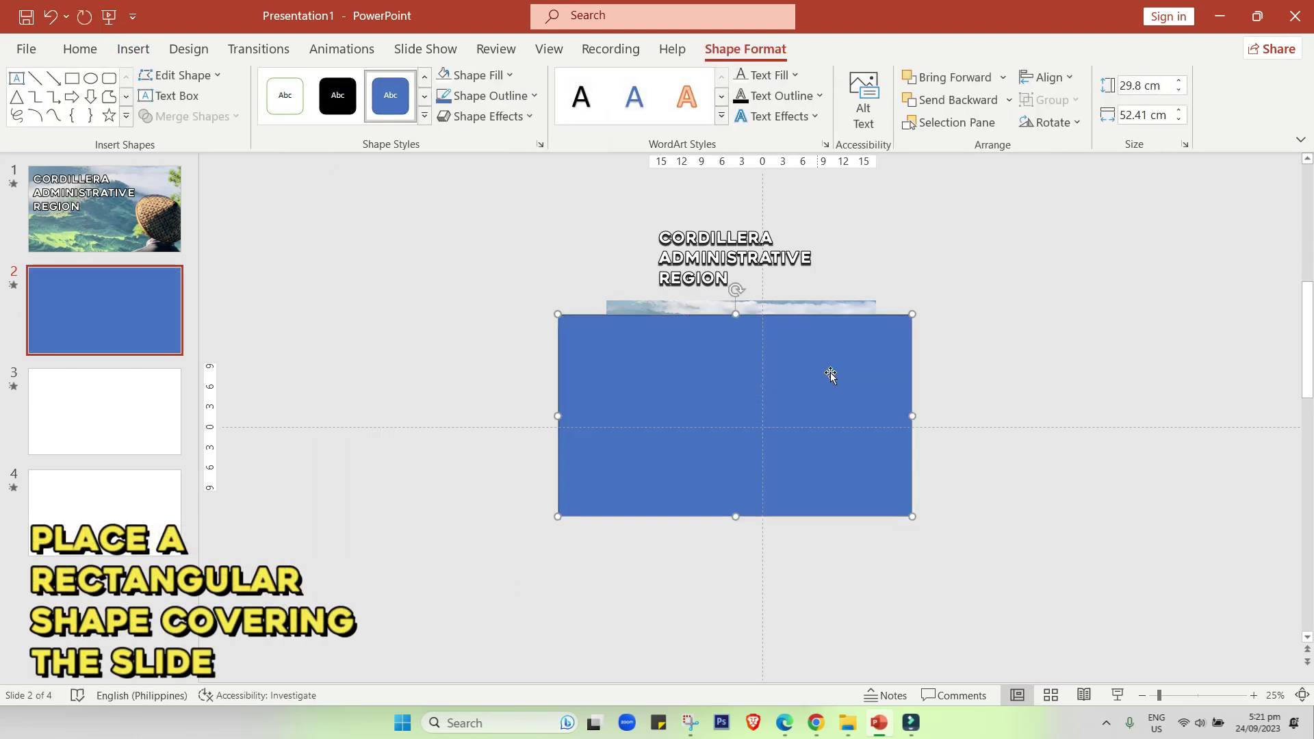
# Step: Fill the rectangle white at 50% transparency so the photo shows faintly
pyautogui.click(445, 73)
pyautogui.click(540, 144)
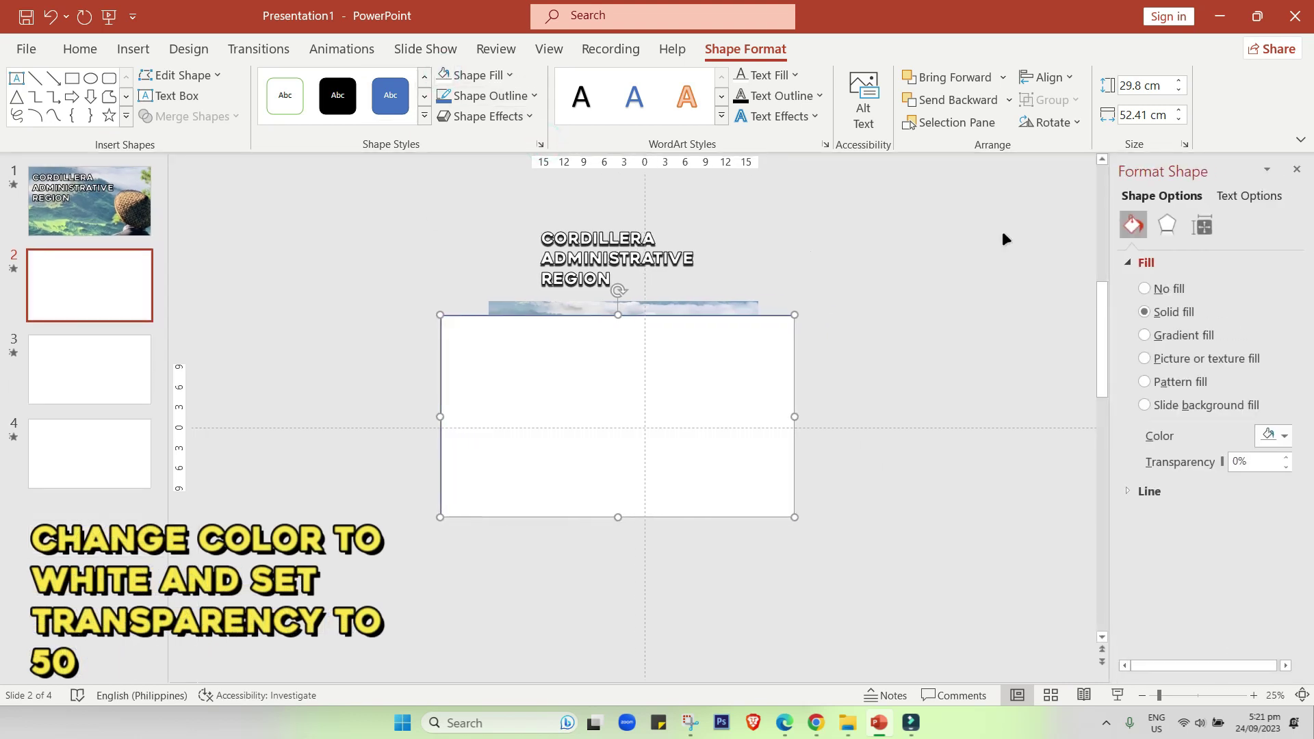
pyautogui.write('50')
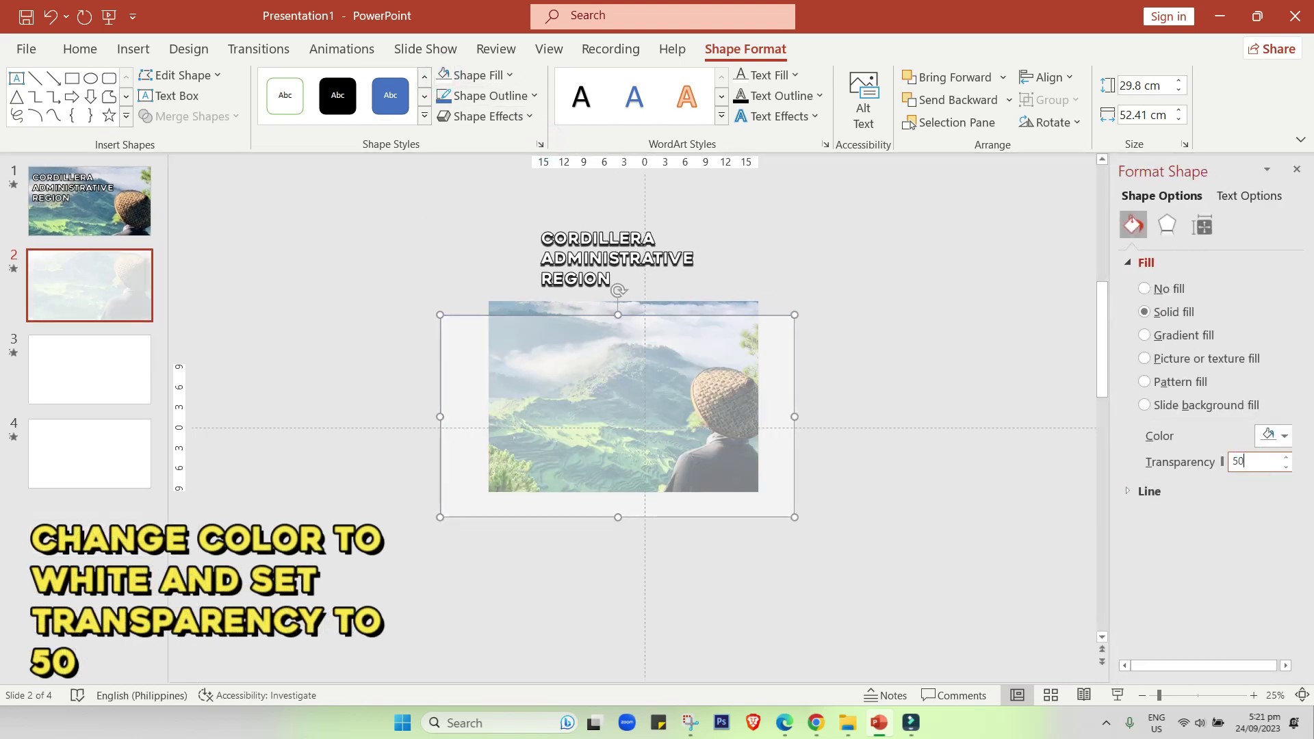
pyautogui.click(1034, 359)
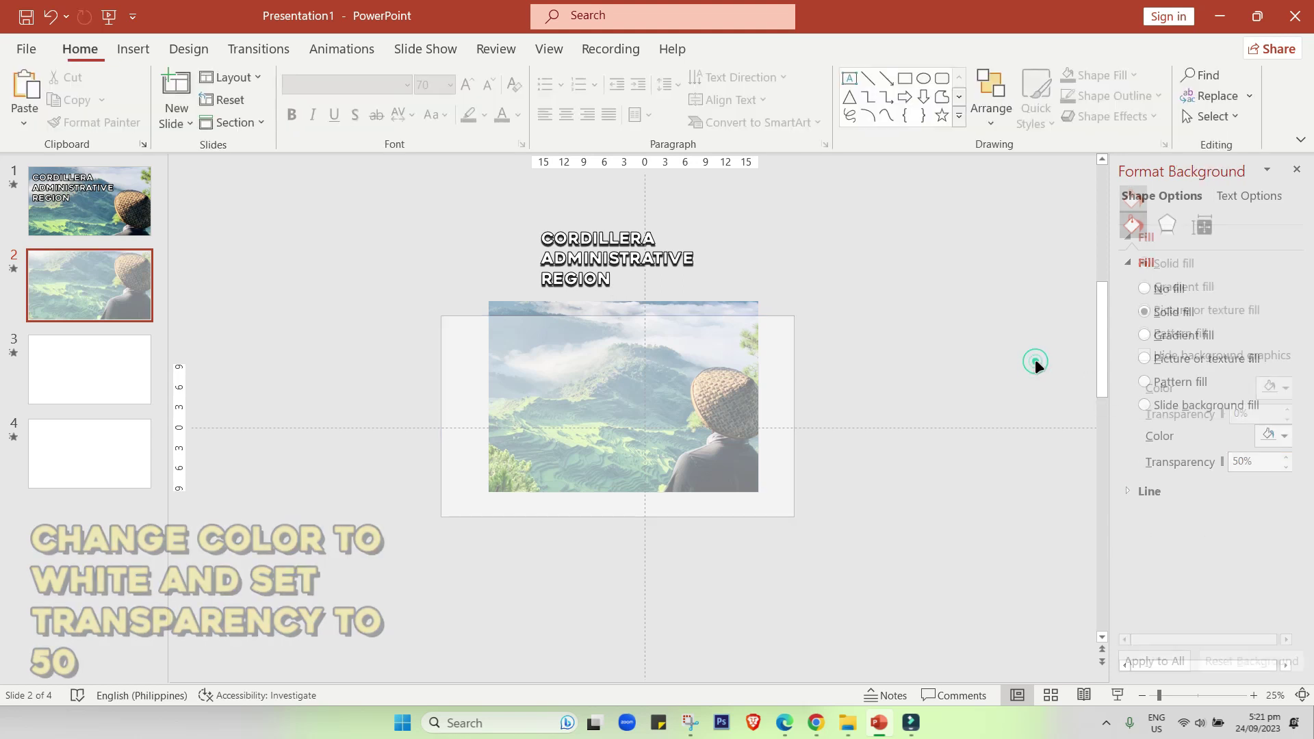
pyautogui.scroll(1, 741, 403)
pyautogui.scroll(1, 943, 420)
pyautogui.scroll(-1, 943, 420)
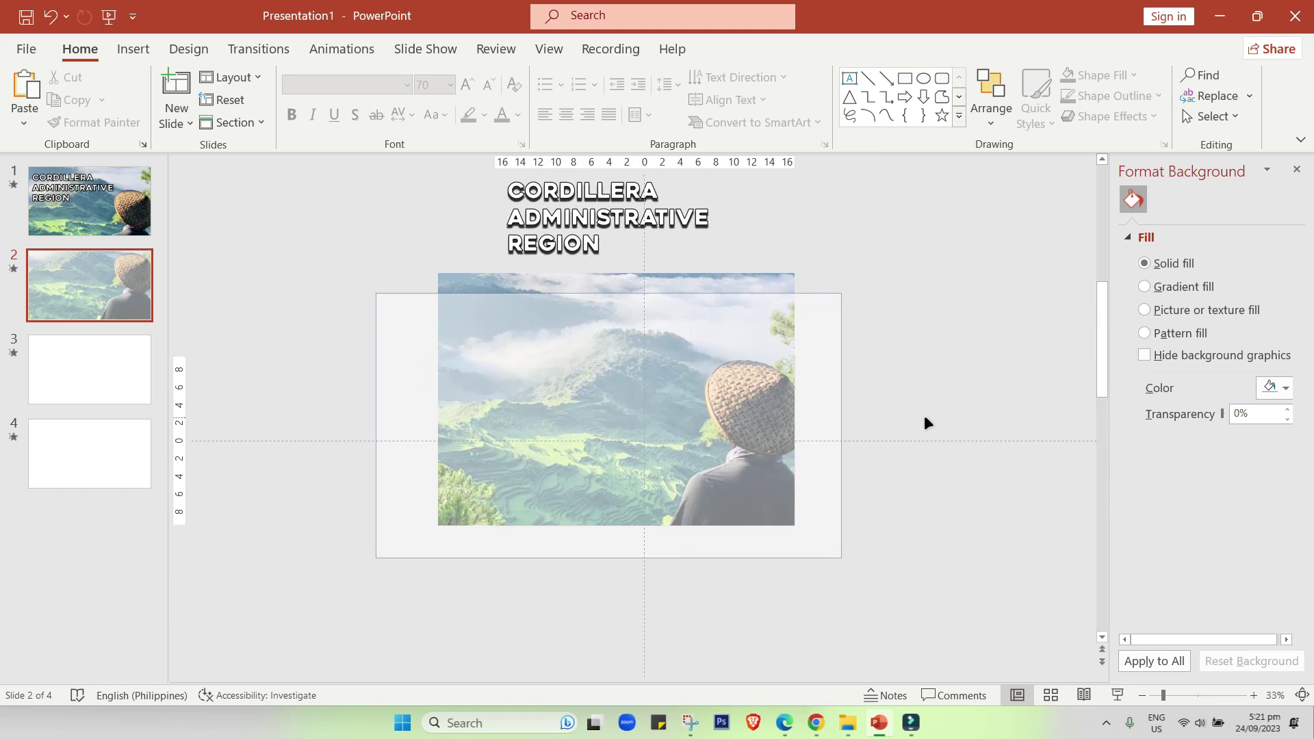
pyautogui.click(141, 48)
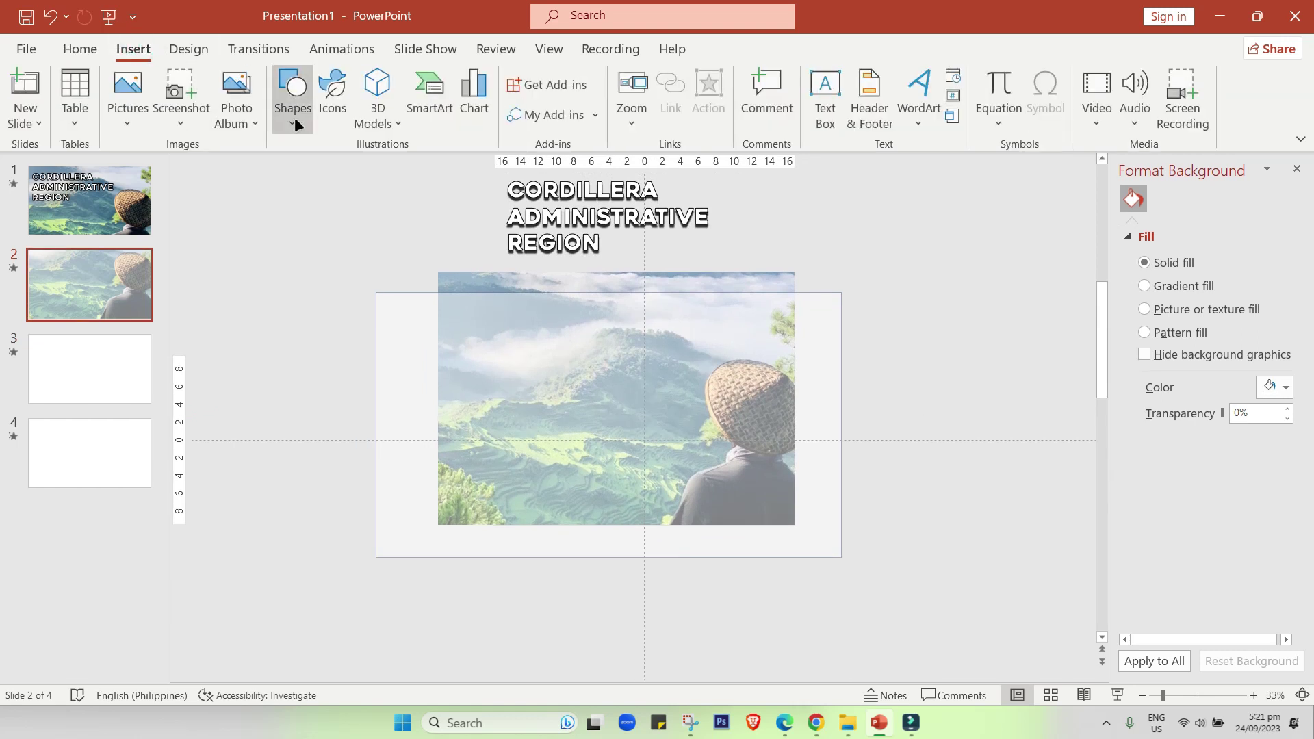
# Step: Draw a blue circle left of centre and copy it into a row of seven circles
pyautogui.click(293, 122)
pyautogui.click(357, 169)
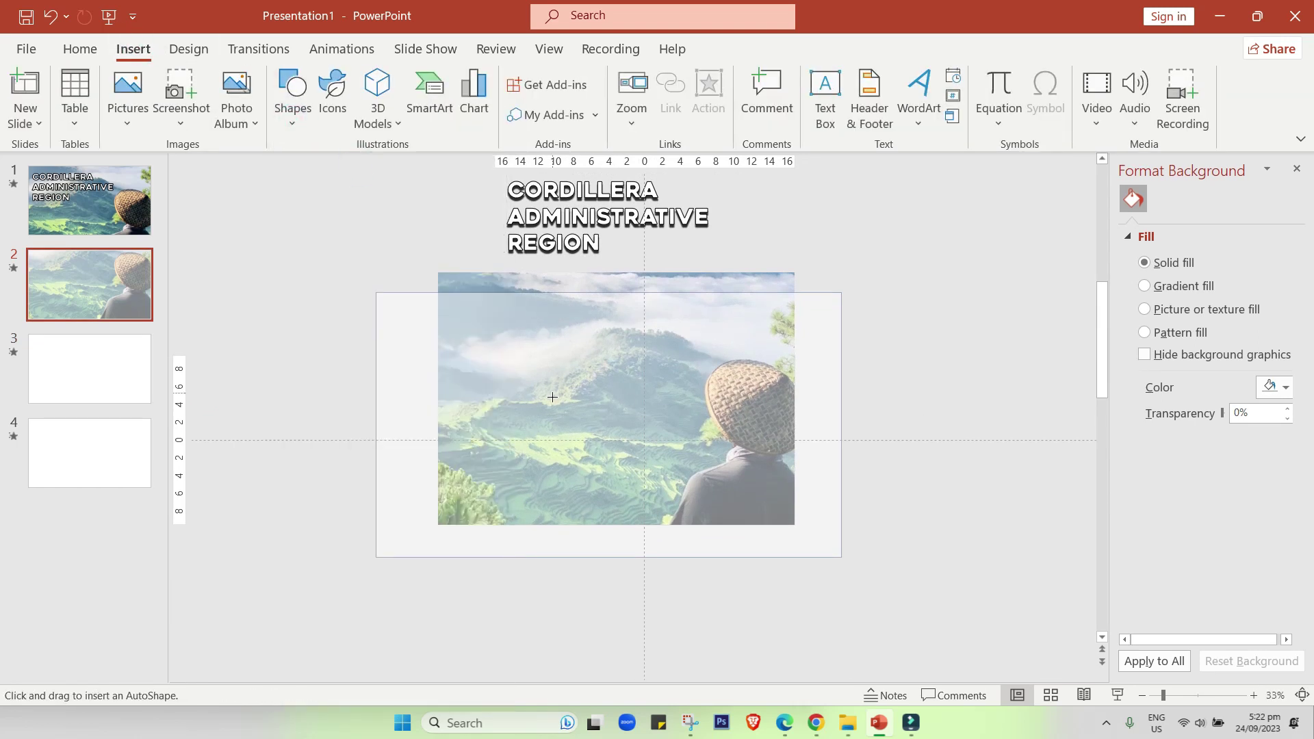
pyautogui.moveTo(552, 383); pyautogui.dragTo(642, 448)
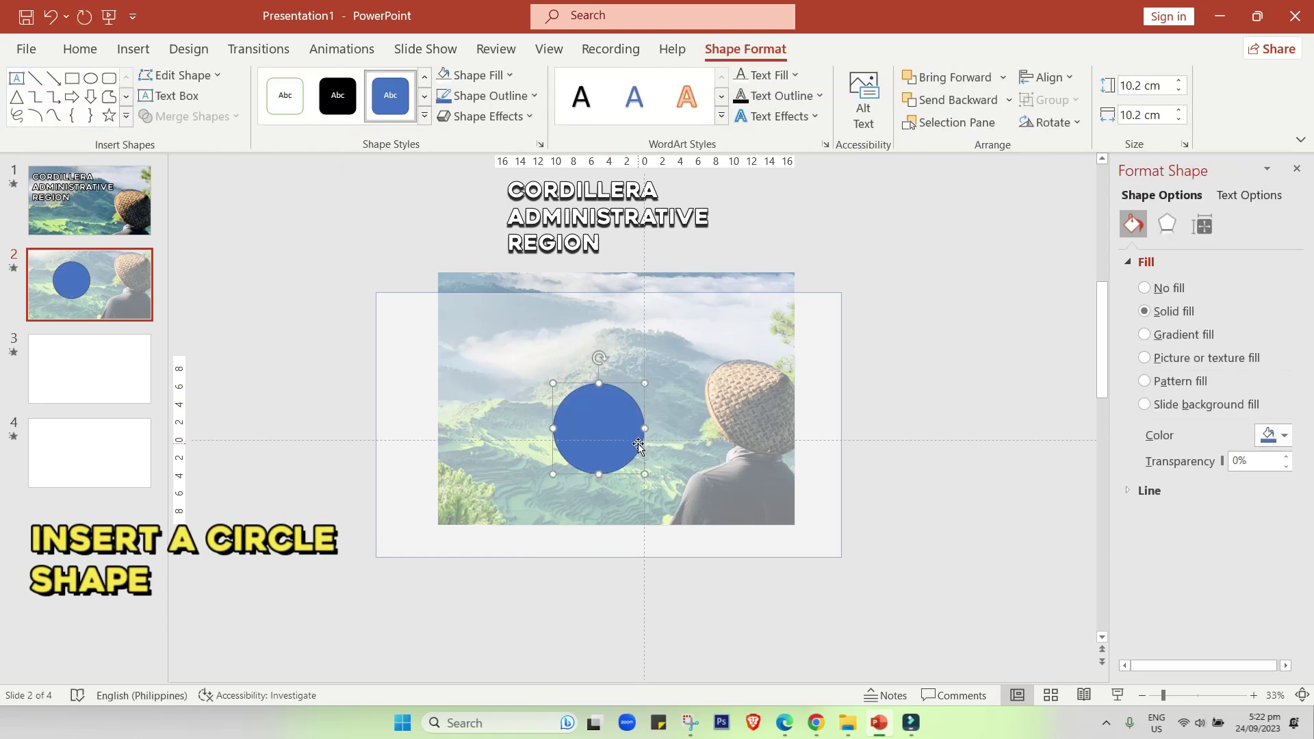
pyautogui.moveTo(619, 404)
pyautogui.mouseDown()
pyautogui.moveTo(560, 418)
pyautogui.moveTo(939, 452)
pyautogui.mouseUp()
pyautogui.moveTo(939, 451)
pyautogui.mouseDown()
pyautogui.moveTo(1042, 455)
pyautogui.moveTo(1019, 431)
pyautogui.mouseUp()
pyautogui.scroll(-2, 1032, 455)
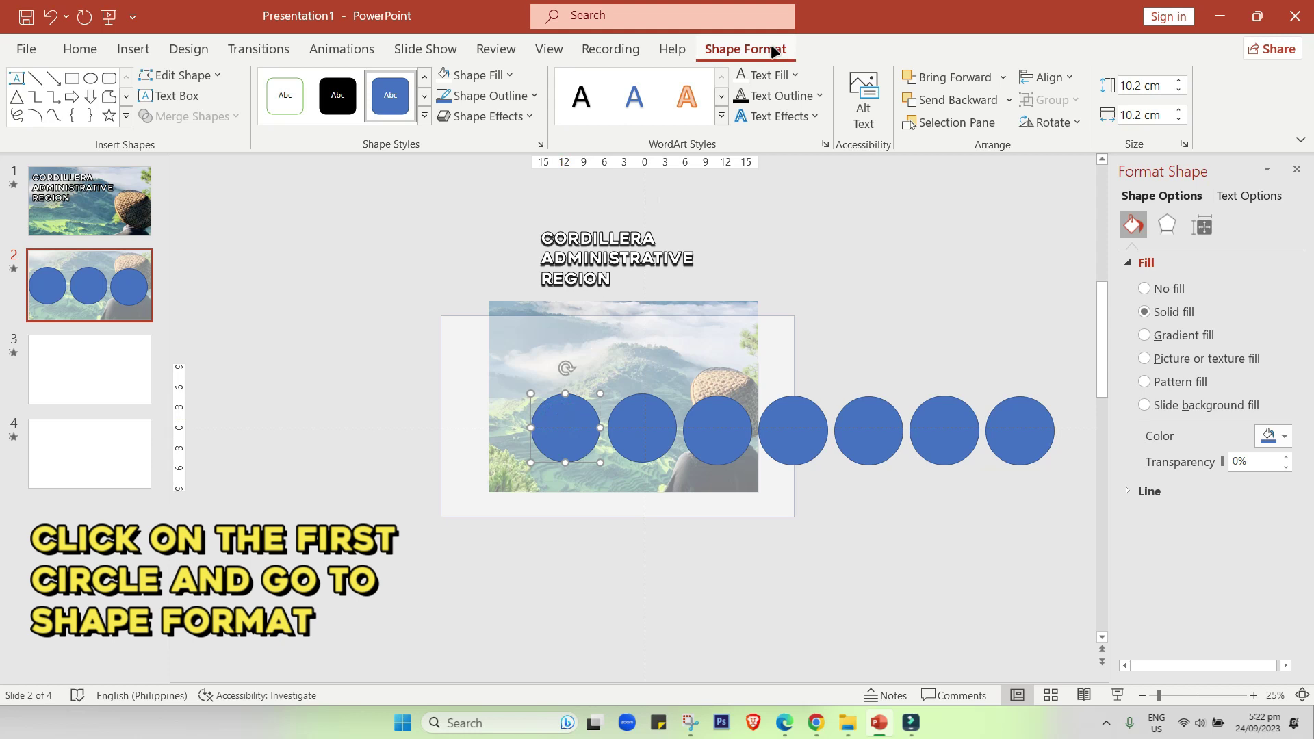
# Step: Fill the first two circles with the Abra and Apayao photos
pyautogui.click(472, 76)
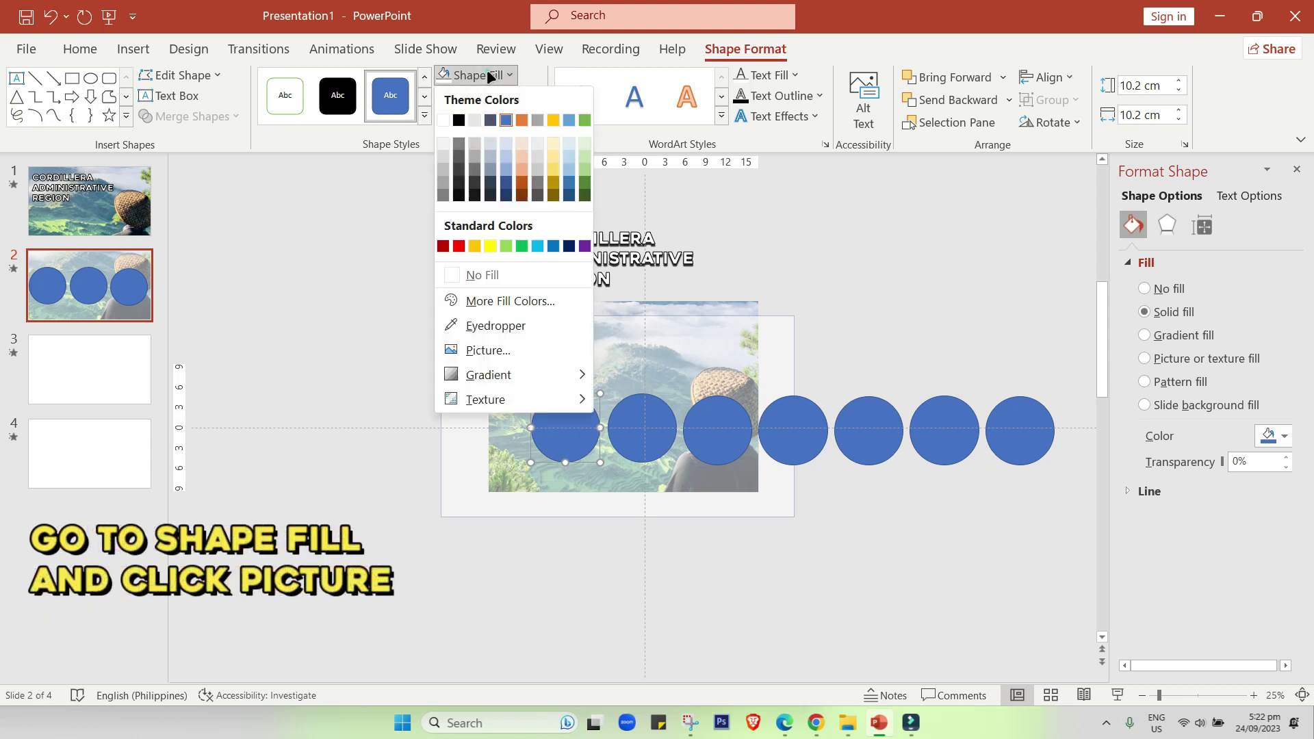
pyautogui.click(487, 351)
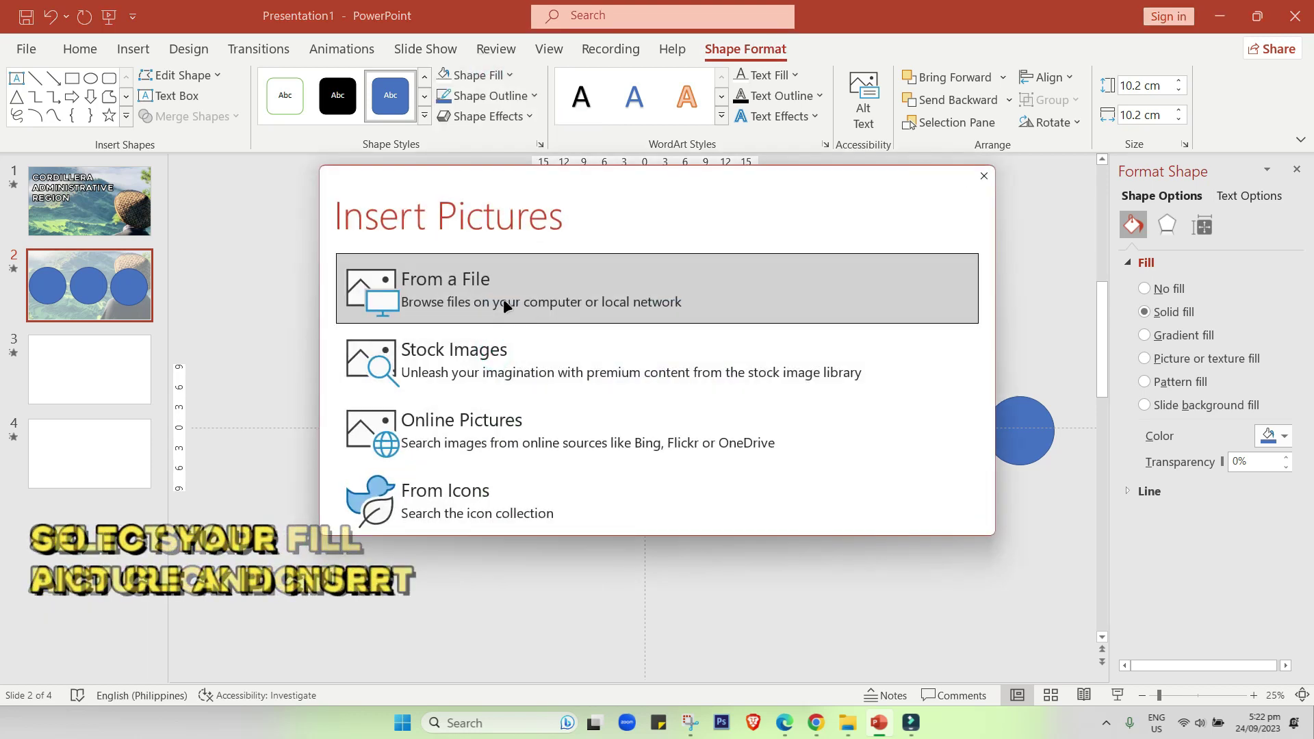
pyautogui.click(507, 301)
pyautogui.click(164, 162)
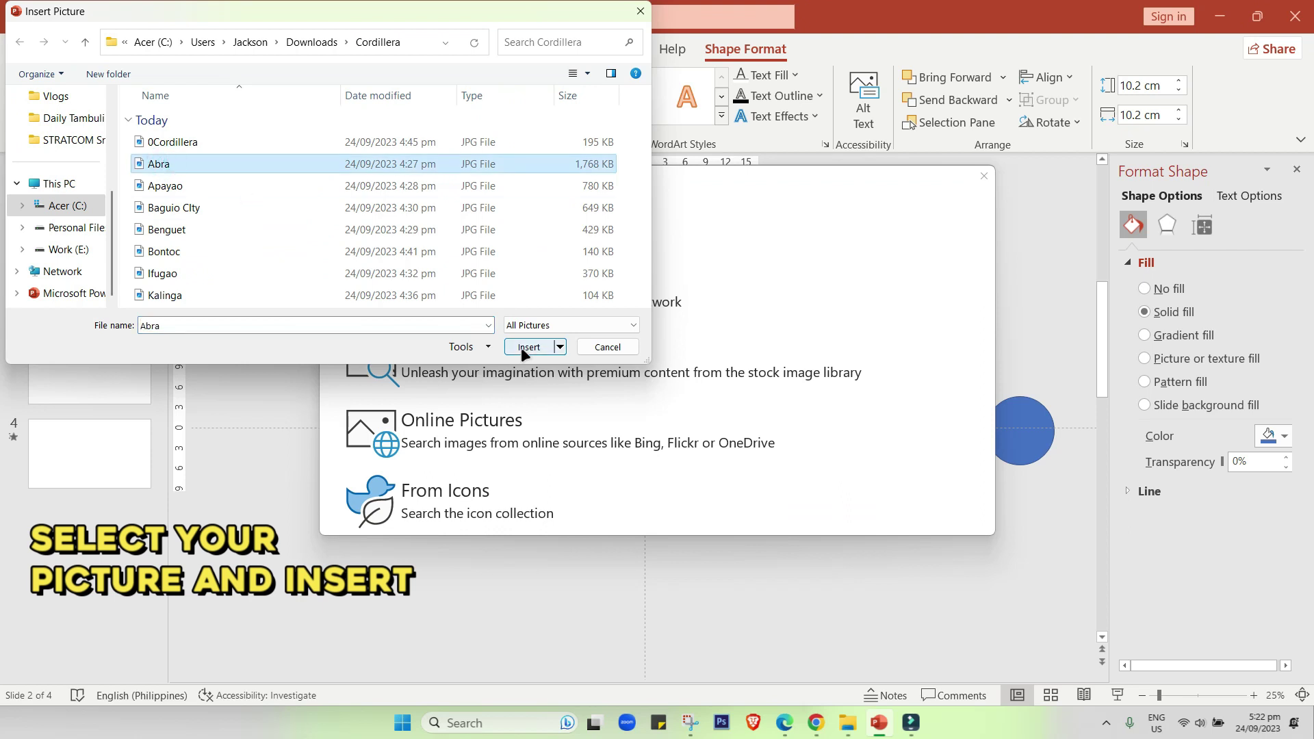
pyautogui.click(528, 347)
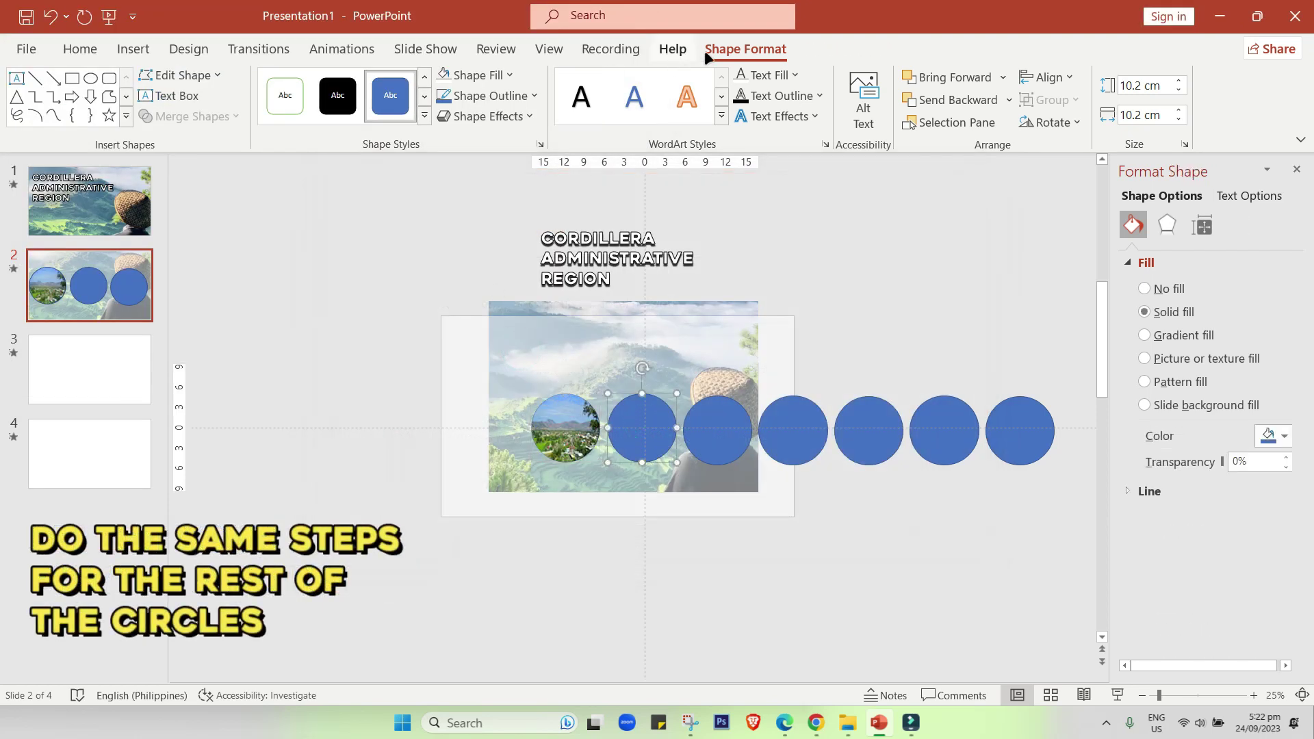
pyautogui.click(478, 76)
pyautogui.click(511, 352)
pyautogui.click(508, 301)
pyautogui.click(241, 185)
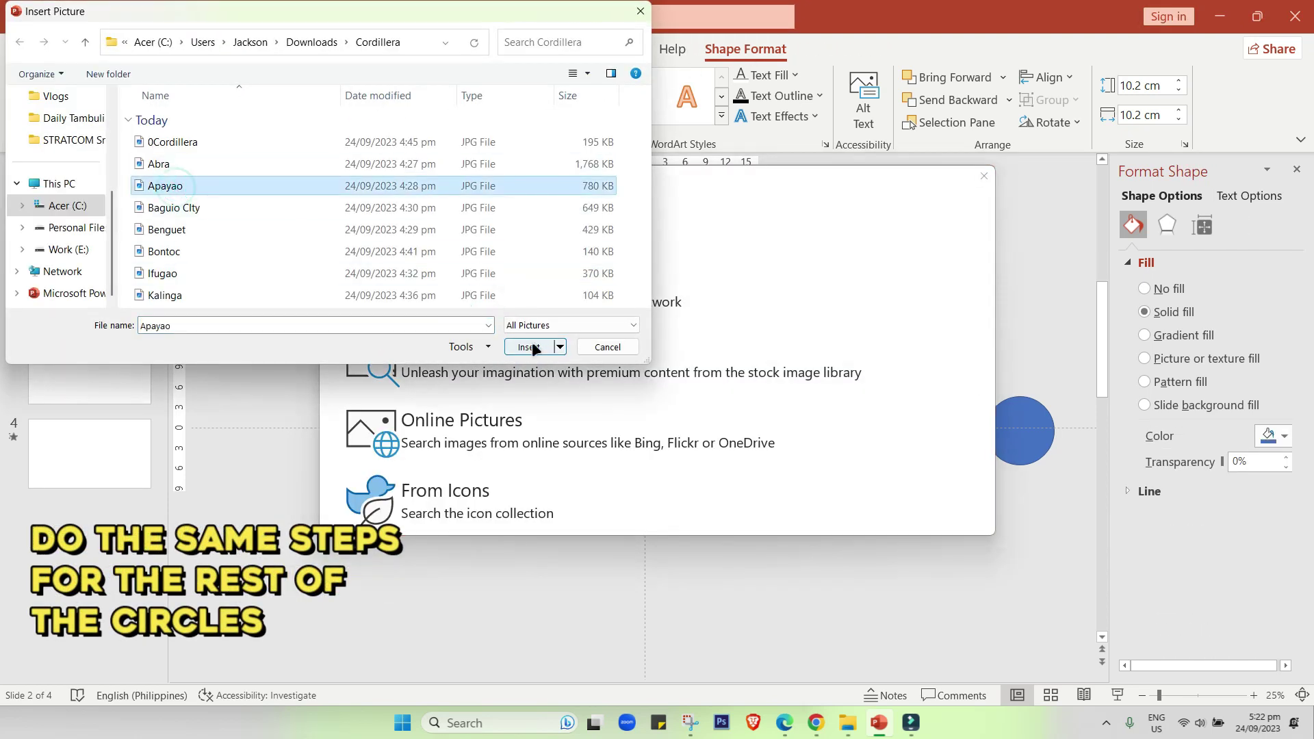
pyautogui.click(528, 345)
# Step: Fill the third and fourth circles with the Baguio City and Benguet photos
pyautogui.click(477, 76)
pyautogui.click(484, 327)
pyautogui.click(372, 287)
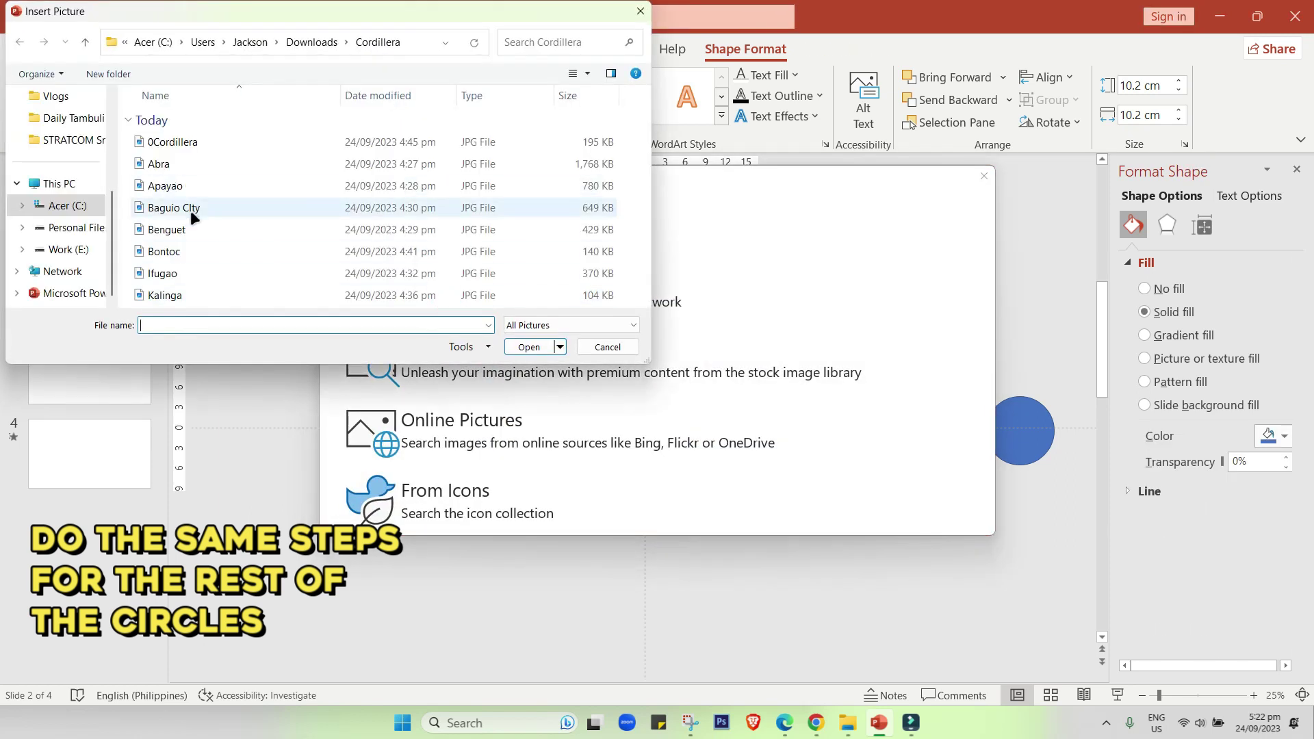
pyautogui.click(190, 209)
pyautogui.click(529, 347)
pyautogui.click(477, 75)
pyautogui.click(537, 349)
pyautogui.doubleClick(157, 258)
# Step: Fill the fifth and sixth circles with their province photos from file
pyautogui.click(868, 430)
pyautogui.click(465, 76)
pyautogui.click(487, 350)
pyautogui.click(372, 288)
pyautogui.doubleClick(202, 249)
pyautogui.click(956, 438)
pyautogui.click(474, 75)
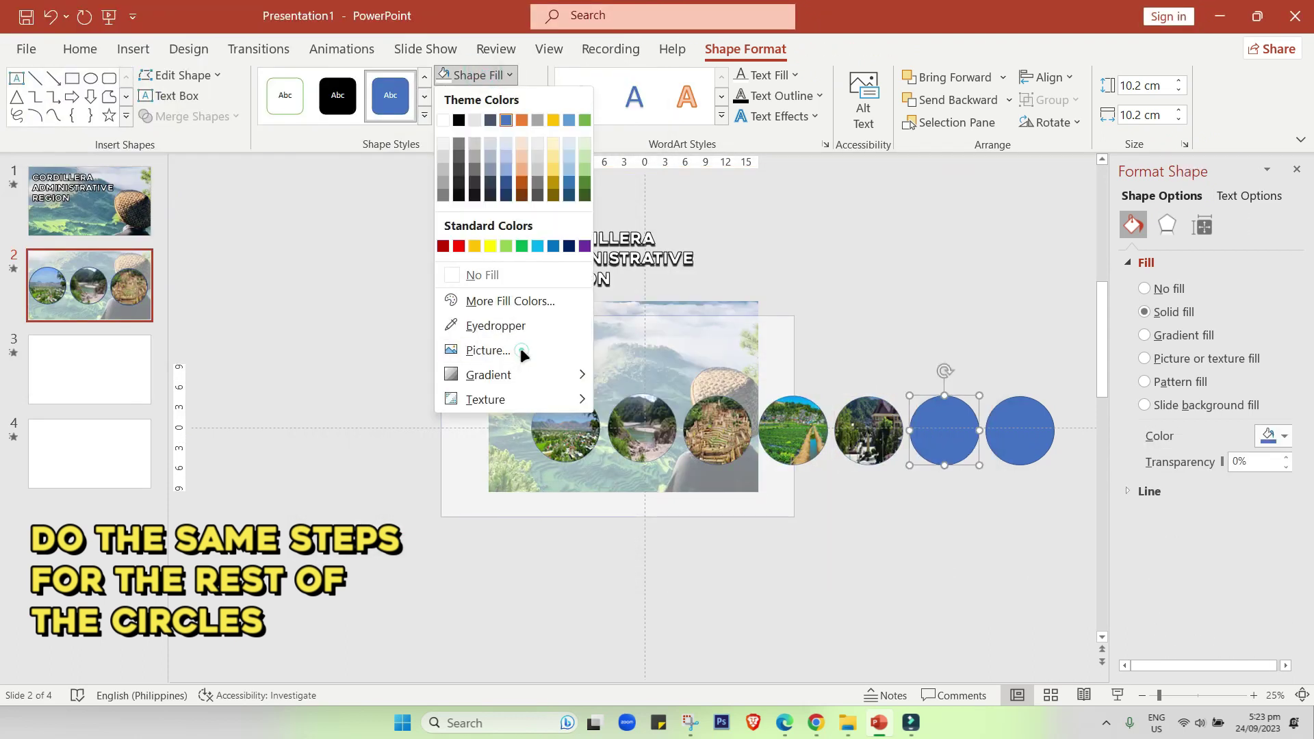
pyautogui.click(522, 353)
pyautogui.click(372, 287)
pyautogui.doubleClick(217, 273)
# Step: Fill the last circle with its province photo
pyautogui.click(1025, 434)
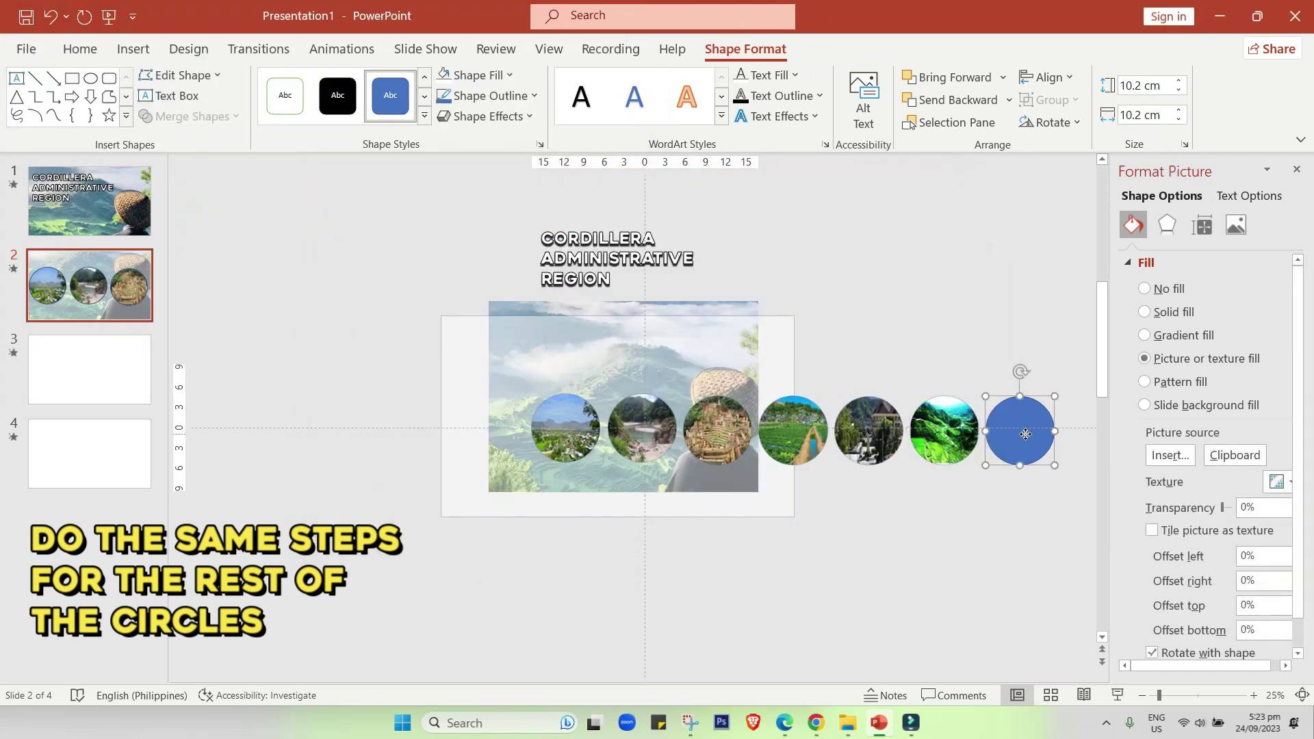
pyautogui.click(470, 74)
pyautogui.click(516, 350)
pyautogui.click(383, 287)
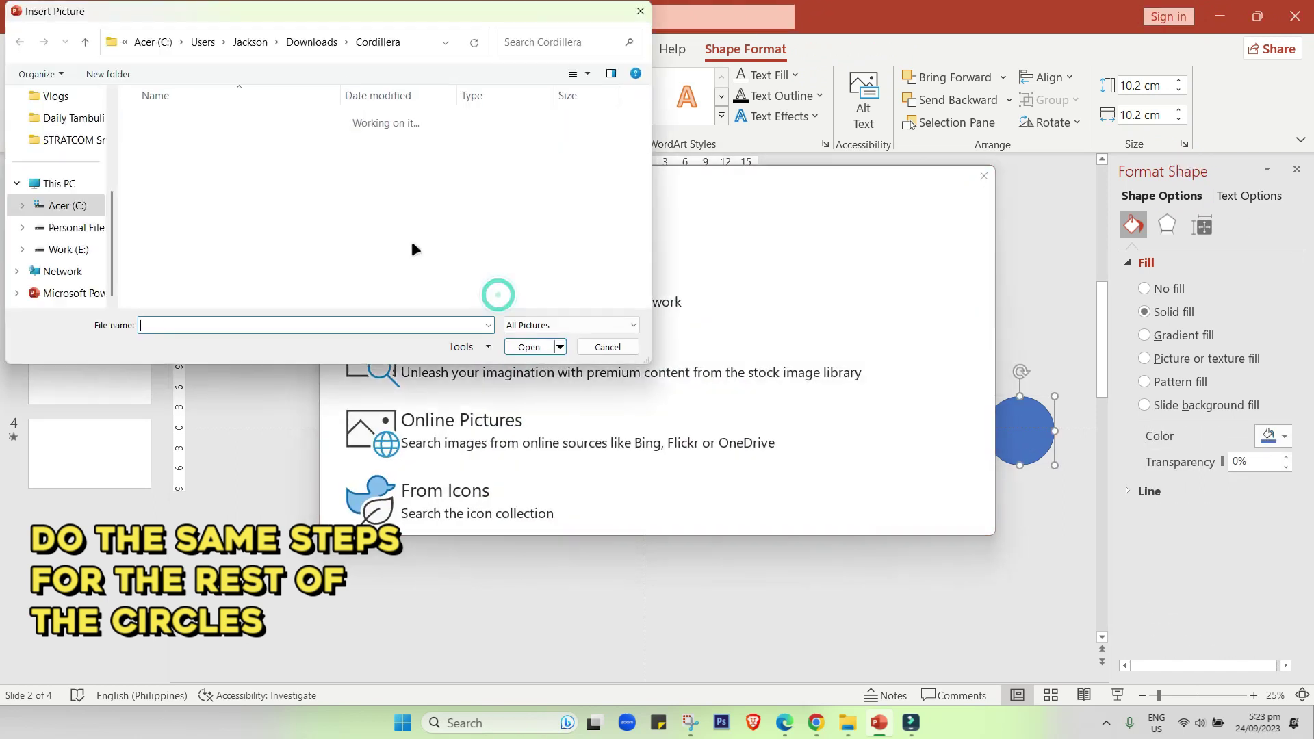
pyautogui.doubleClick(191, 287)
pyautogui.click(966, 237)
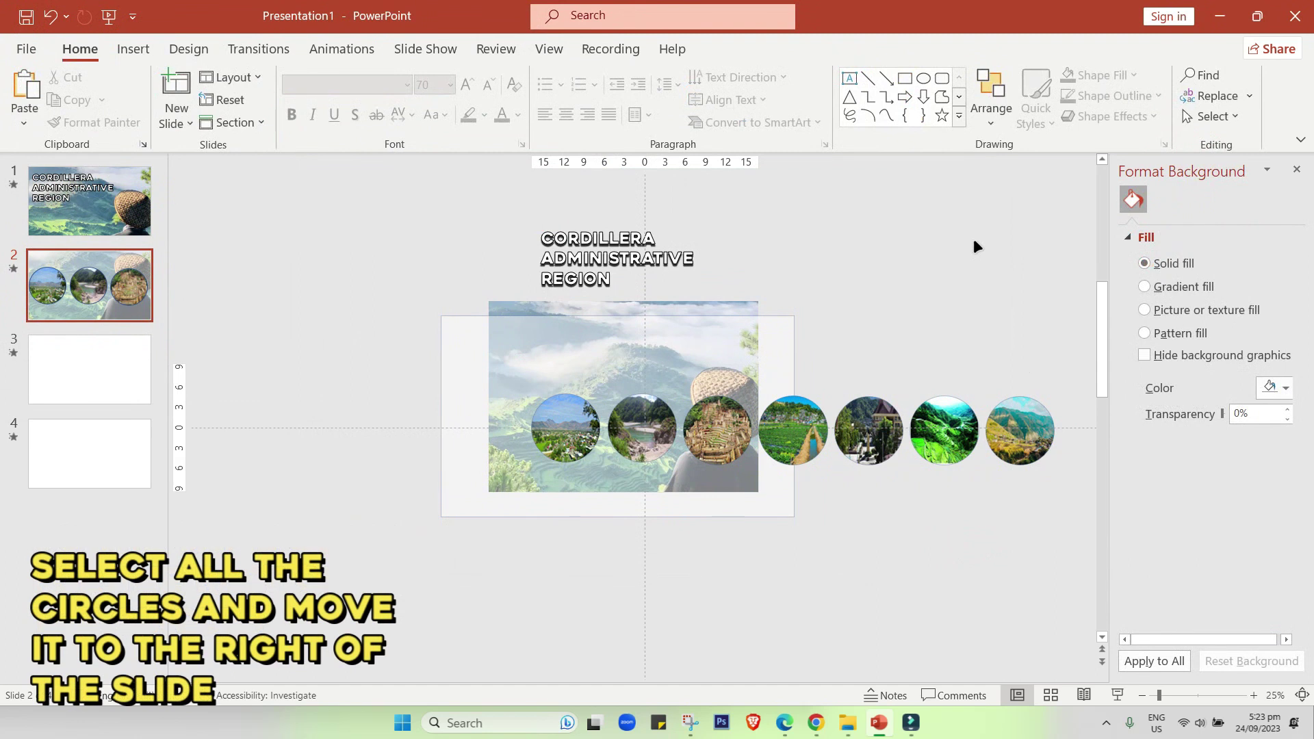
# Step: Shift all seven photo circles right and down, shrinking them to 8.79 cm
pyautogui.moveTo(1077, 496); pyautogui.dragTo(516, 351)
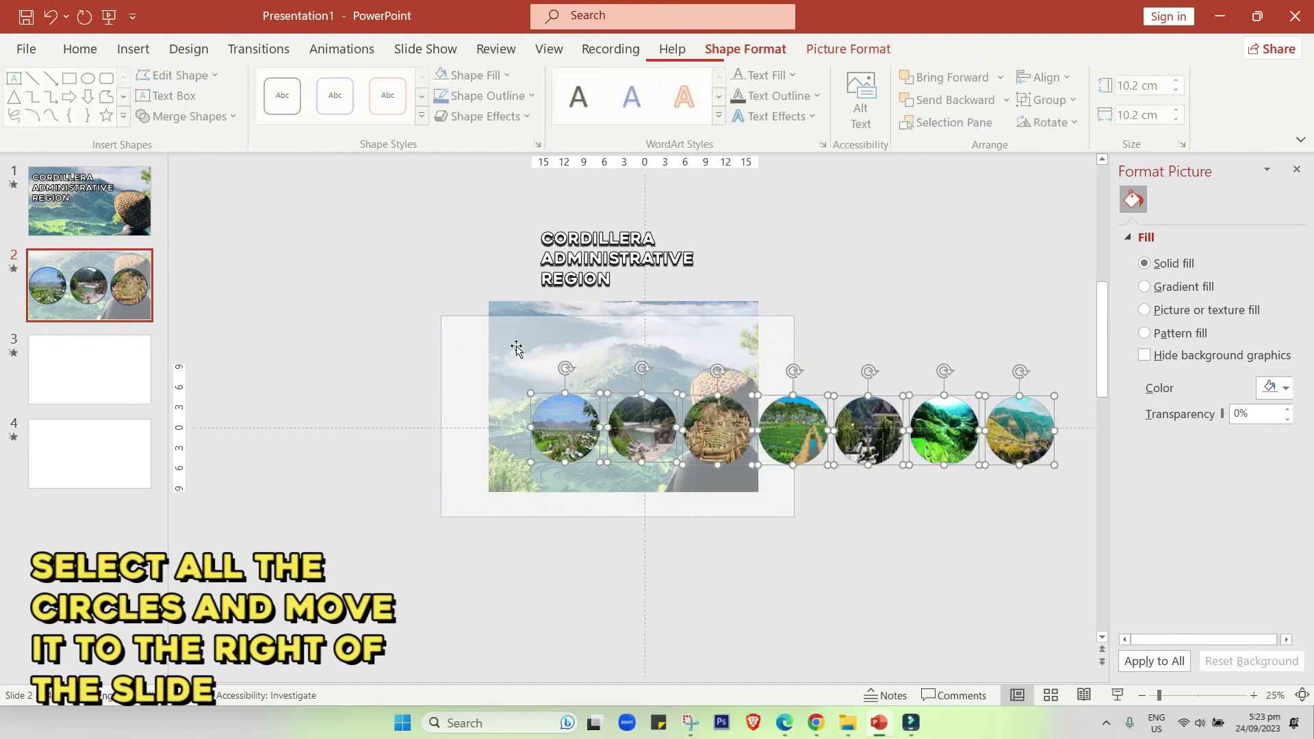
pyautogui.moveTo(661, 420); pyautogui.dragTo(791, 420)
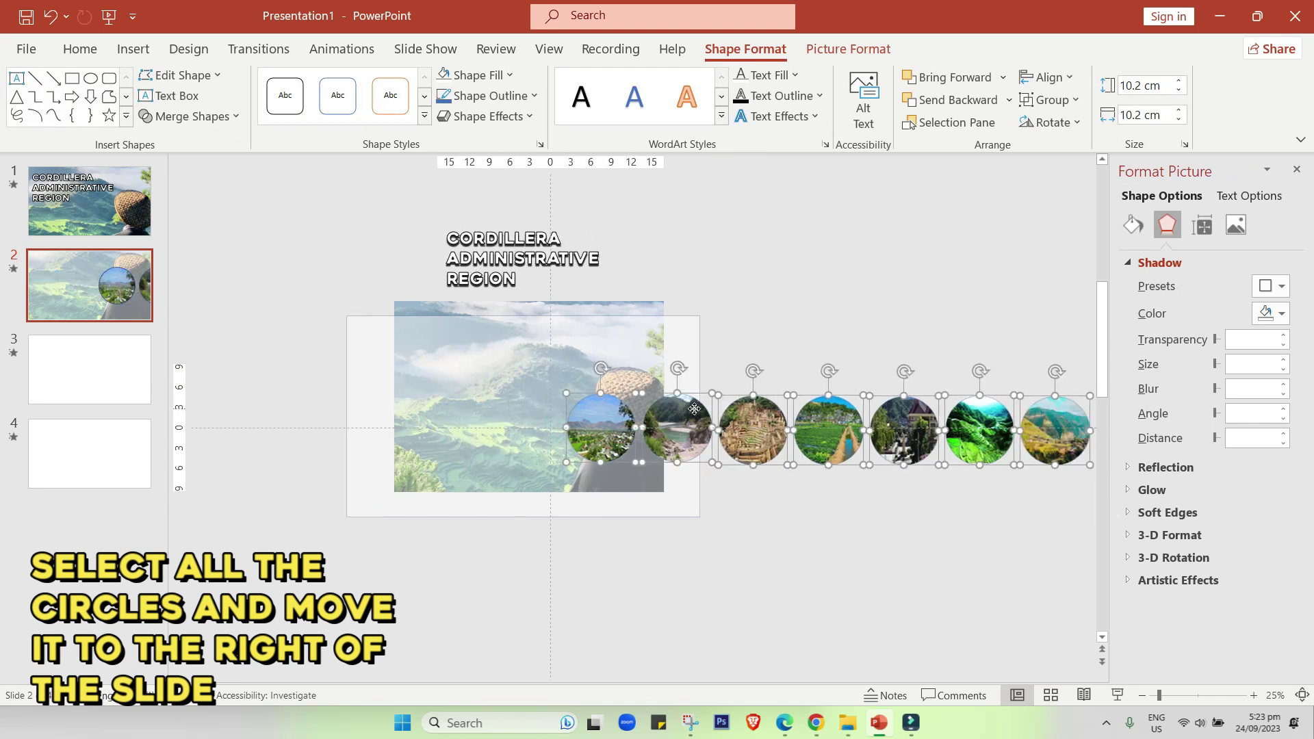
pyautogui.moveTo(693, 408); pyautogui.dragTo(648, 408)
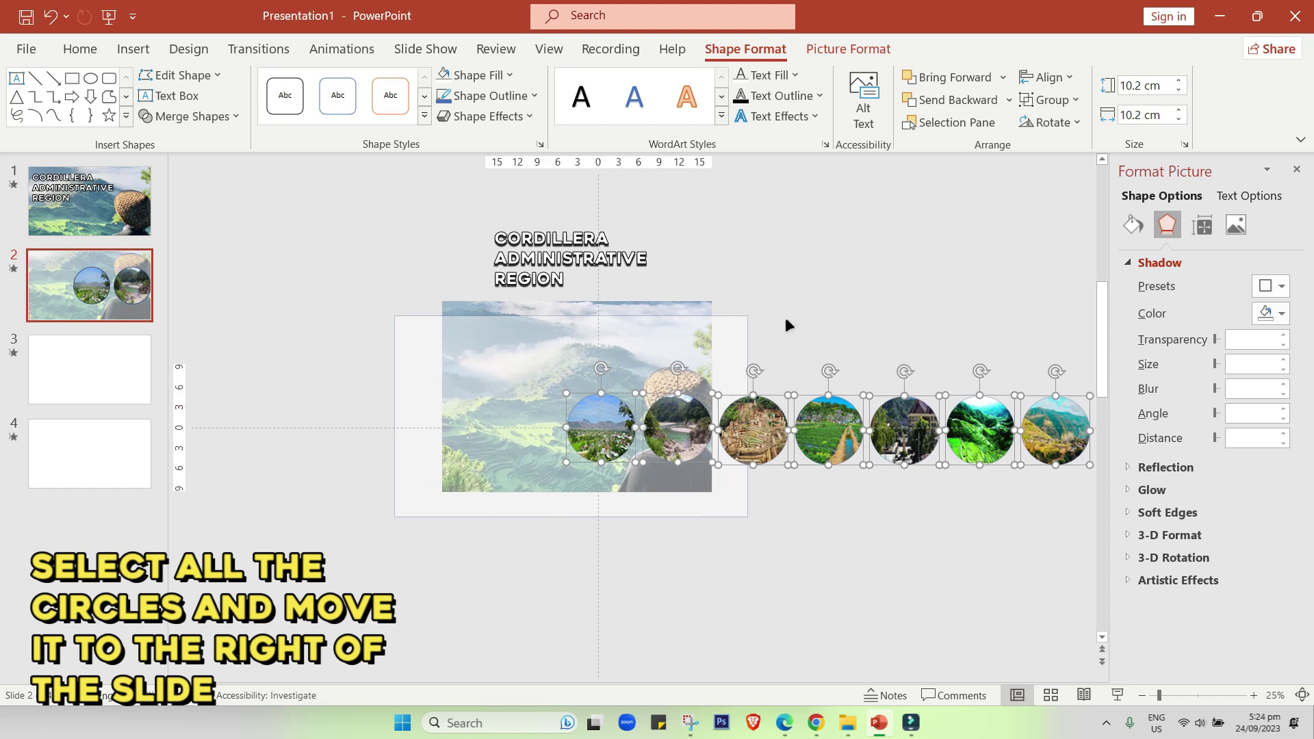
pyautogui.moveTo(755, 427); pyautogui.dragTo(758, 455)
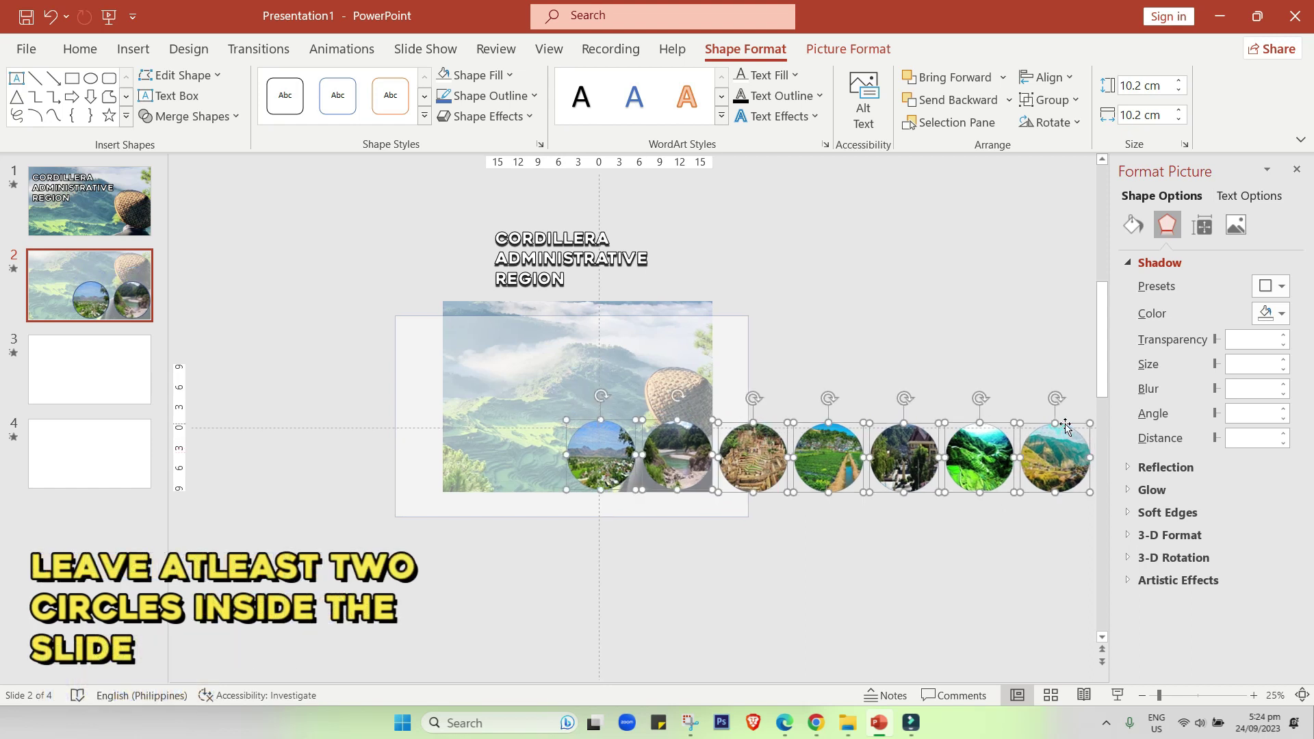
pyautogui.moveTo(1086, 422)
pyautogui.mouseDown()
pyautogui.moveTo(1079, 435)
pyautogui.moveTo(1028, 433)
pyautogui.mouseUp()
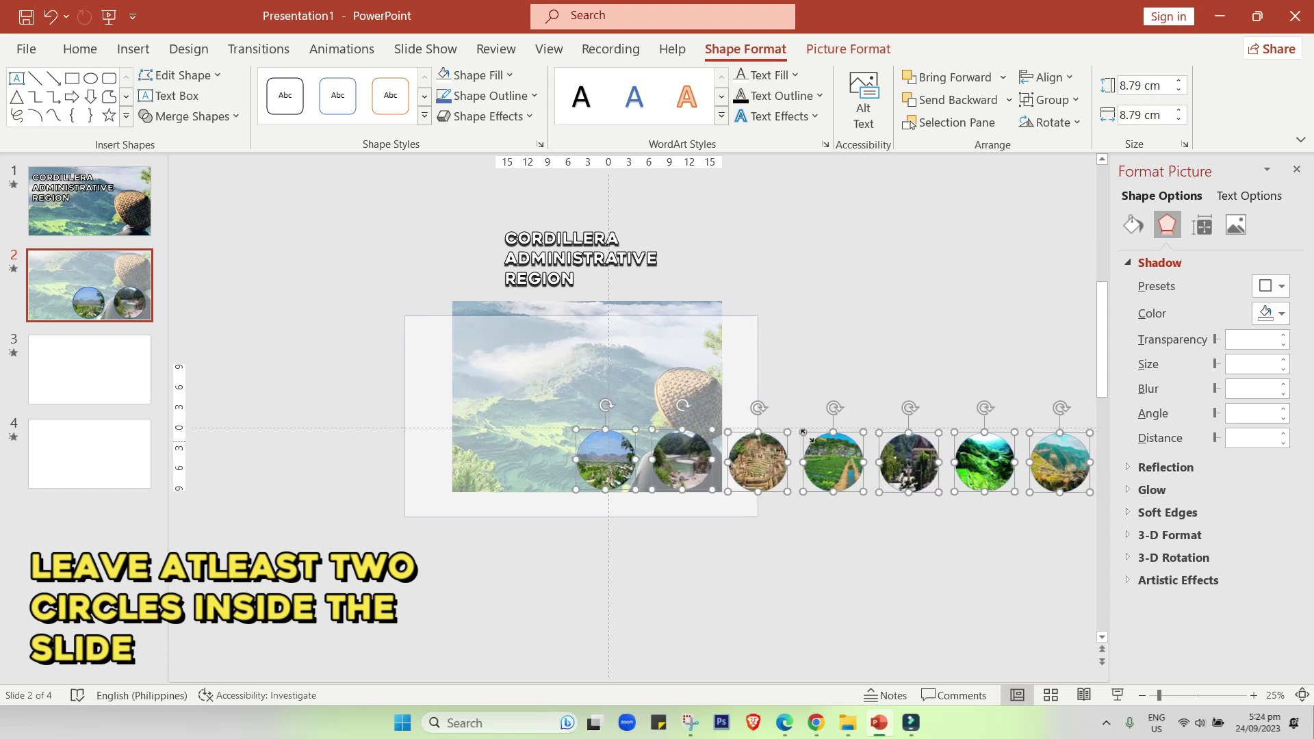
pyautogui.click(896, 366)
# Step: Move the Abra circle to the slide centre and enlarge it
pyautogui.moveTo(599, 447); pyautogui.dragTo(562, 398)
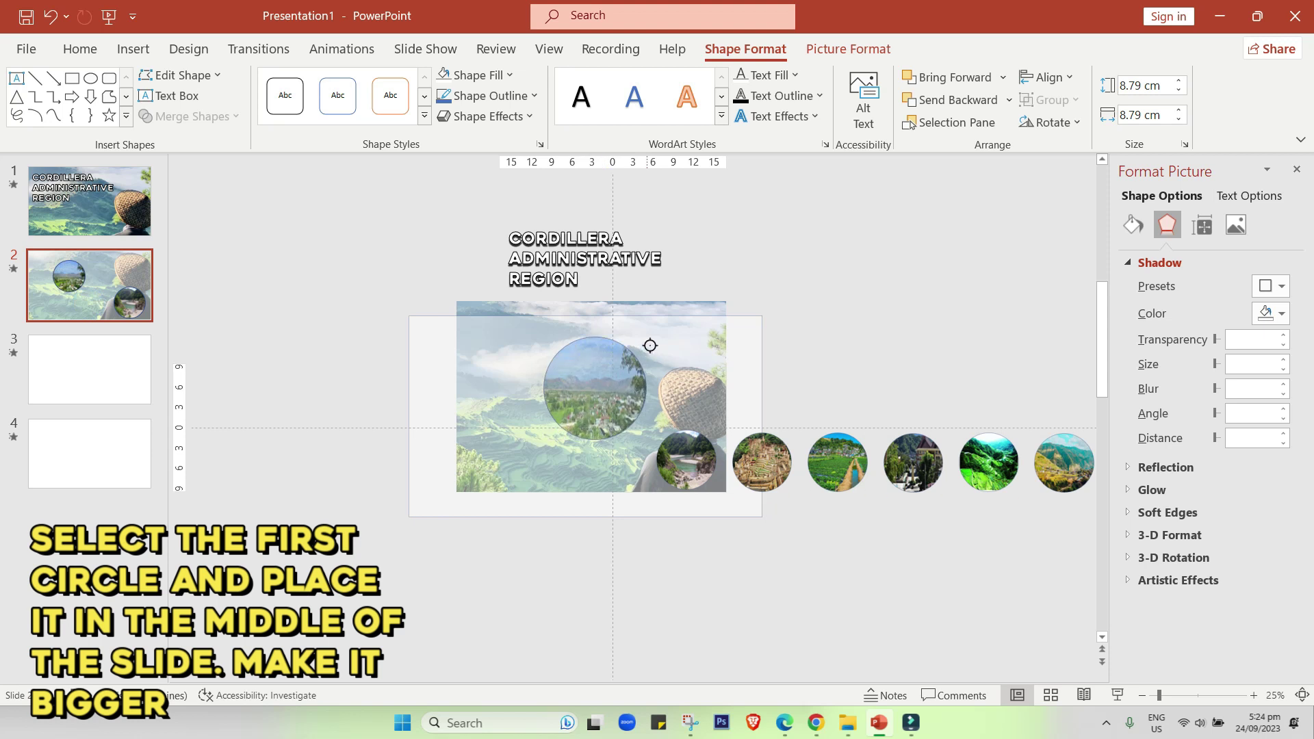
pyautogui.moveTo(650, 346); pyautogui.dragTo(586, 411)
pyautogui.moveTo(661, 379); pyautogui.dragTo(609, 395)
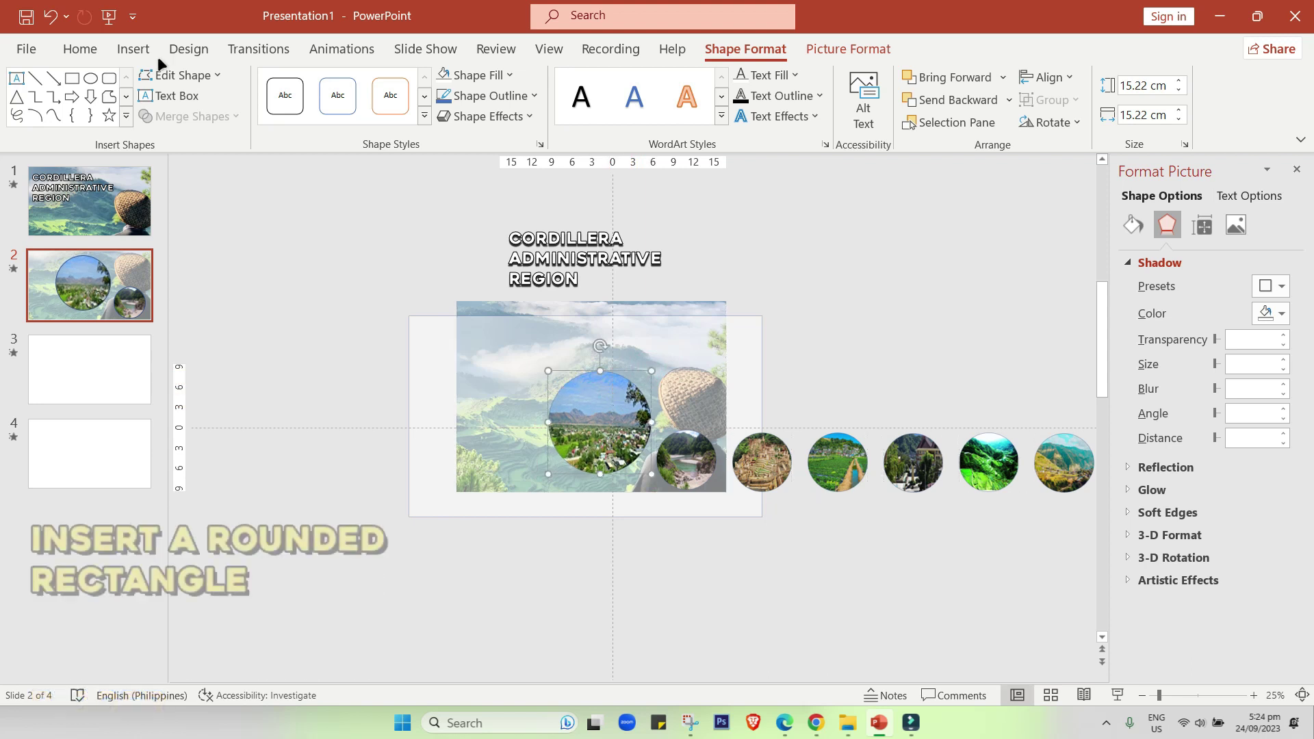
# Step: Add a fully rounded 'ABRA' label at 60 pt beside the circle, then duplicate slide 2
pyautogui.click(133, 48)
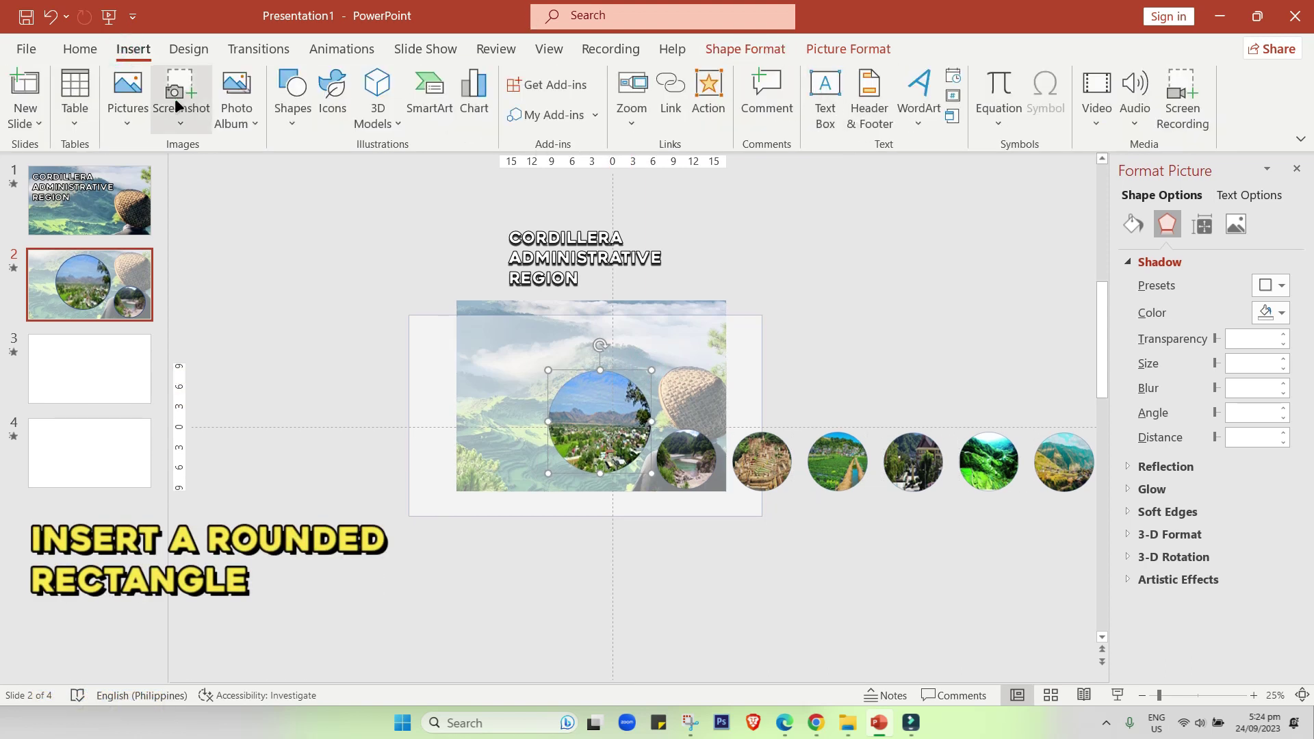
pyautogui.click(280, 109)
pyautogui.click(375, 171)
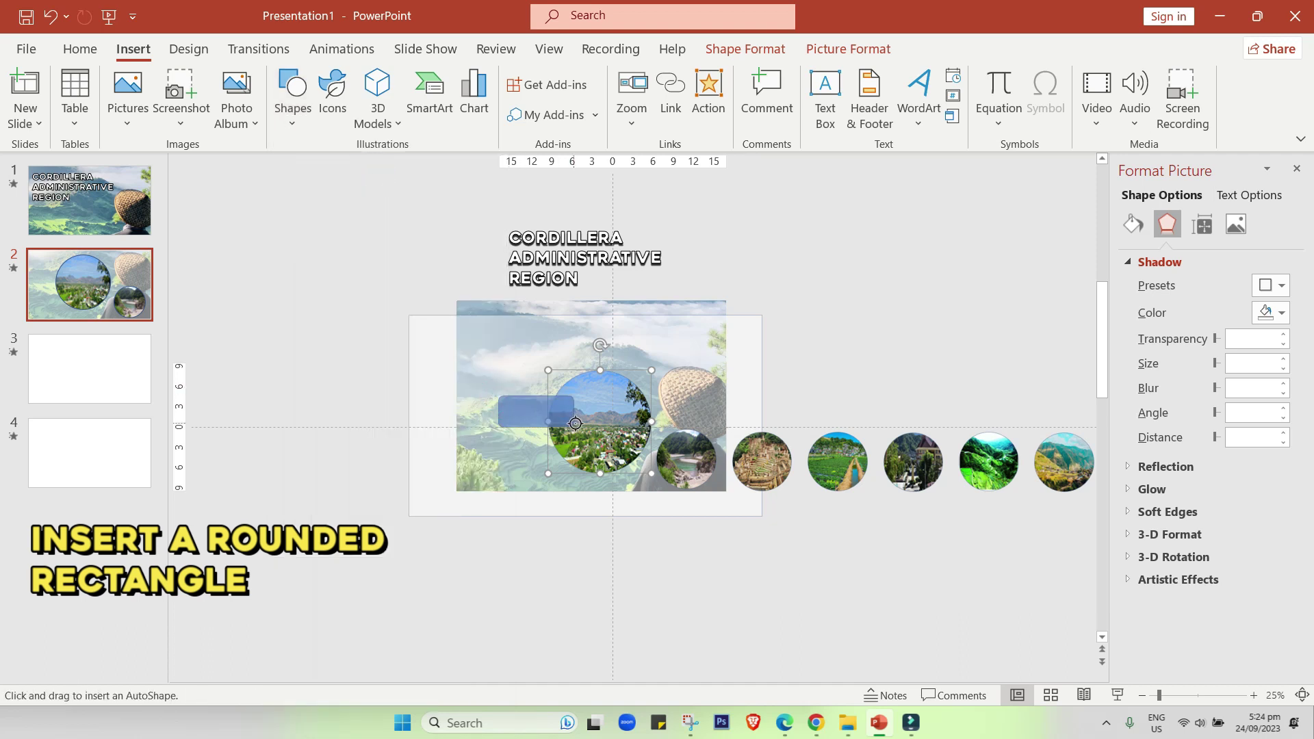
pyautogui.moveTo(575, 423); pyautogui.dragTo(580, 427)
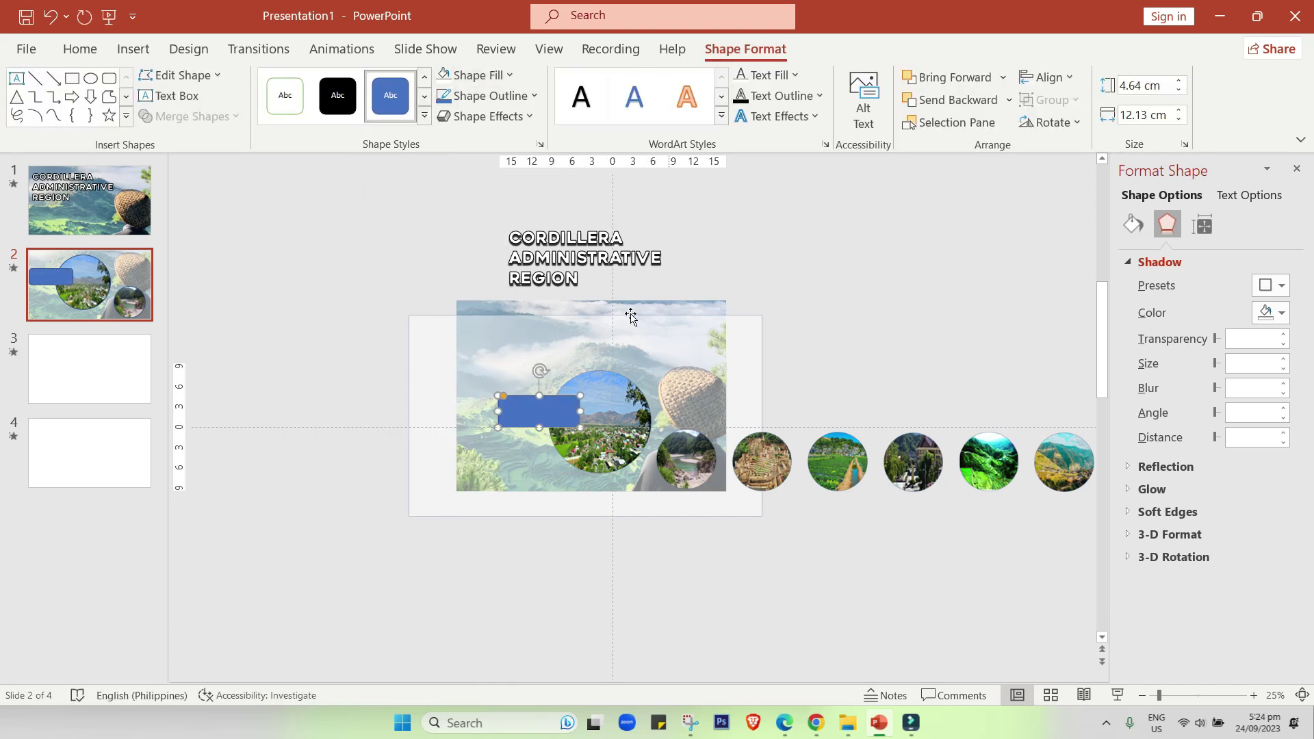
pyautogui.moveTo(503, 396); pyautogui.dragTo(512, 397)
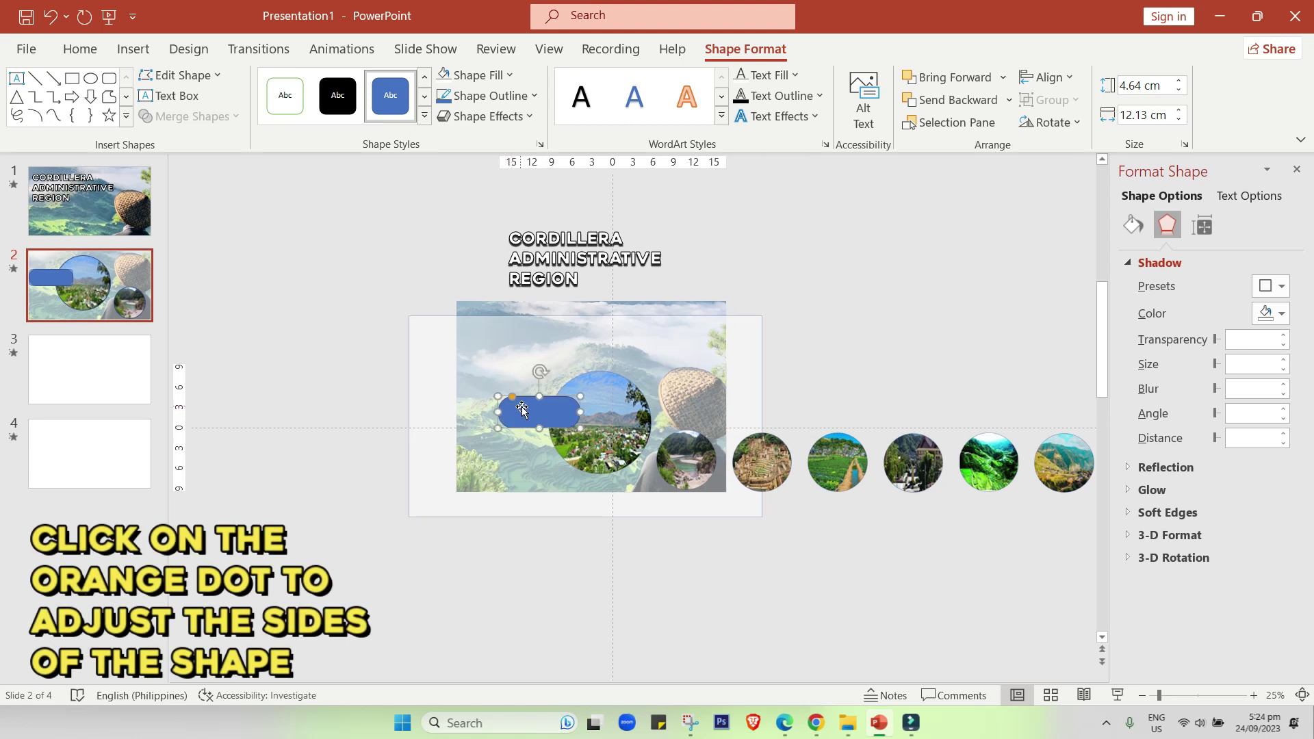
pyautogui.write('ABRA')
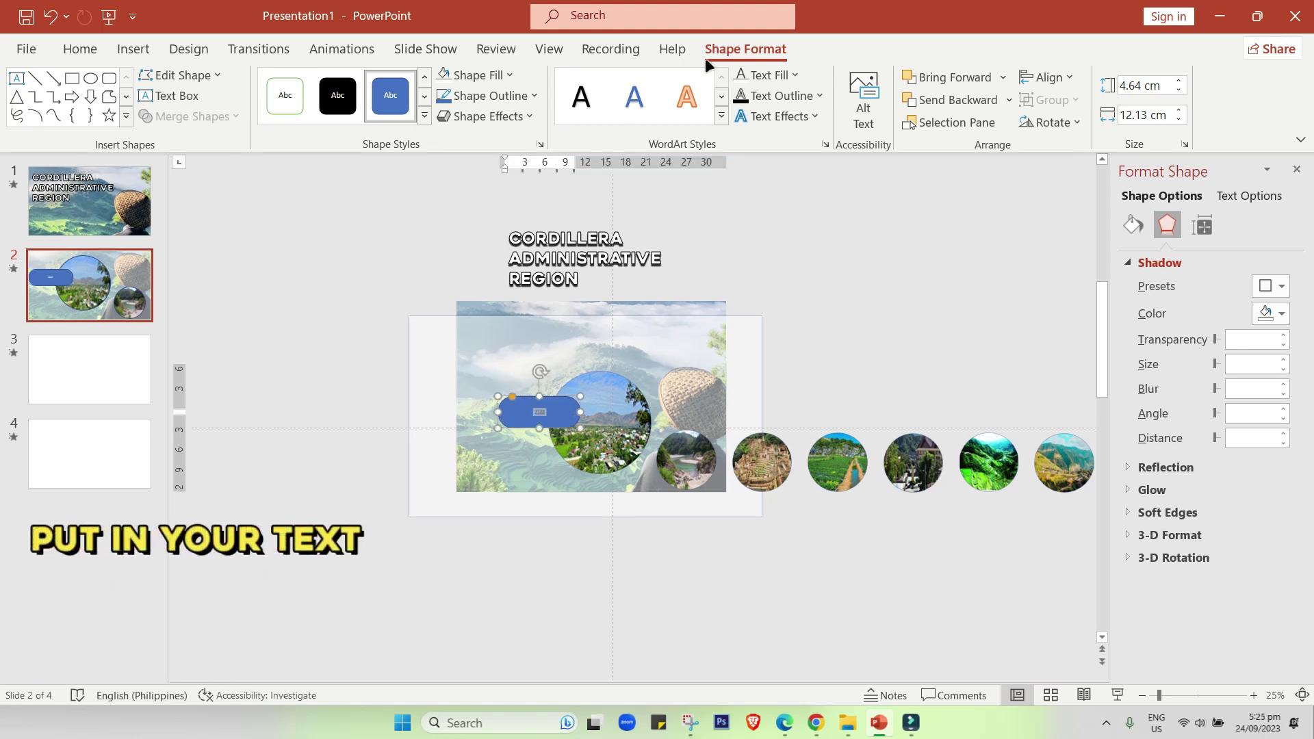
pyautogui.click(80, 49)
pyautogui.write('Heavitas')
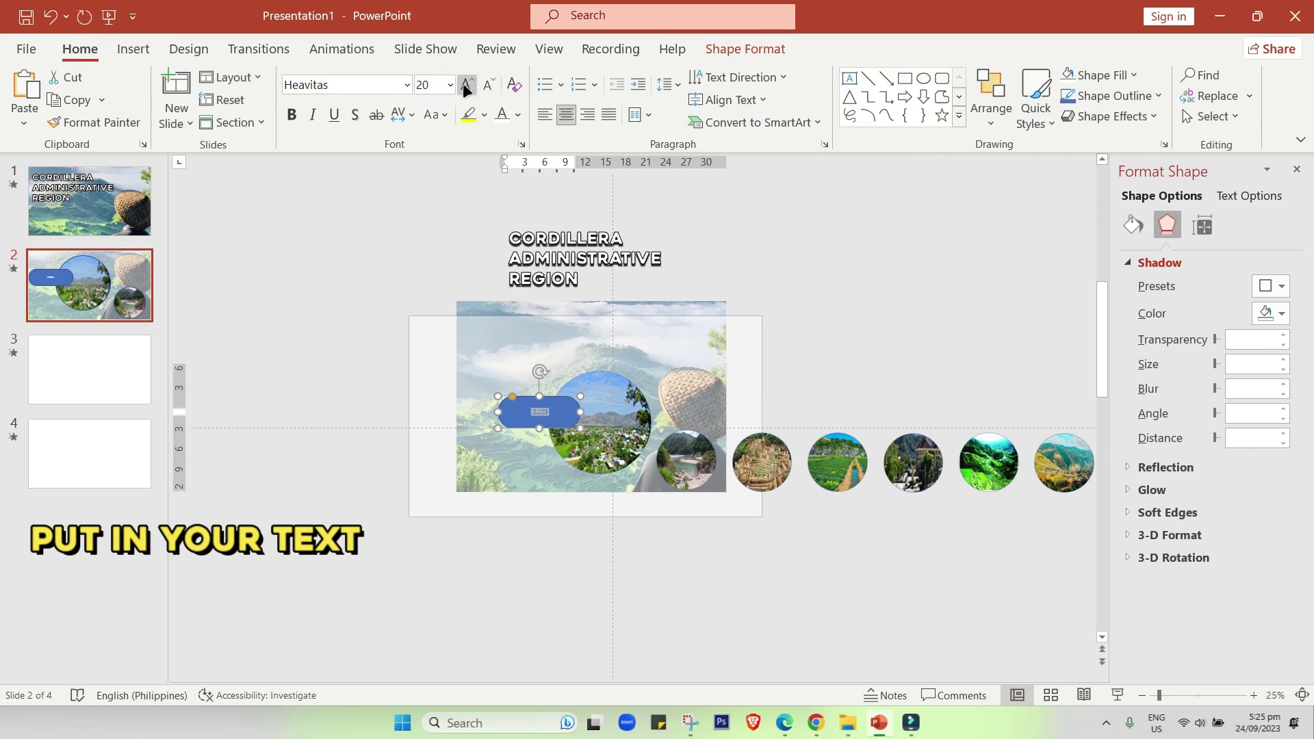
pyautogui.click(466, 85)
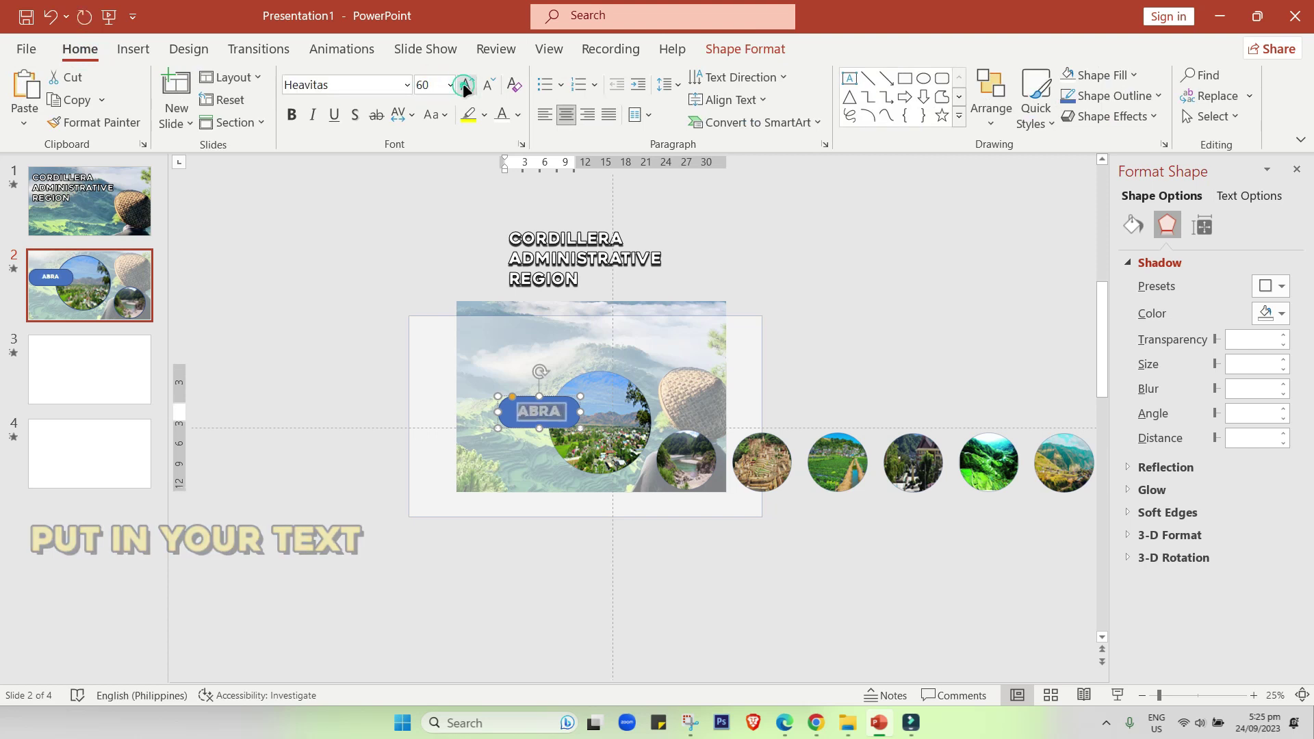
pyautogui.click(59, 297)
pyautogui.hotkey('ctrl', 'd')
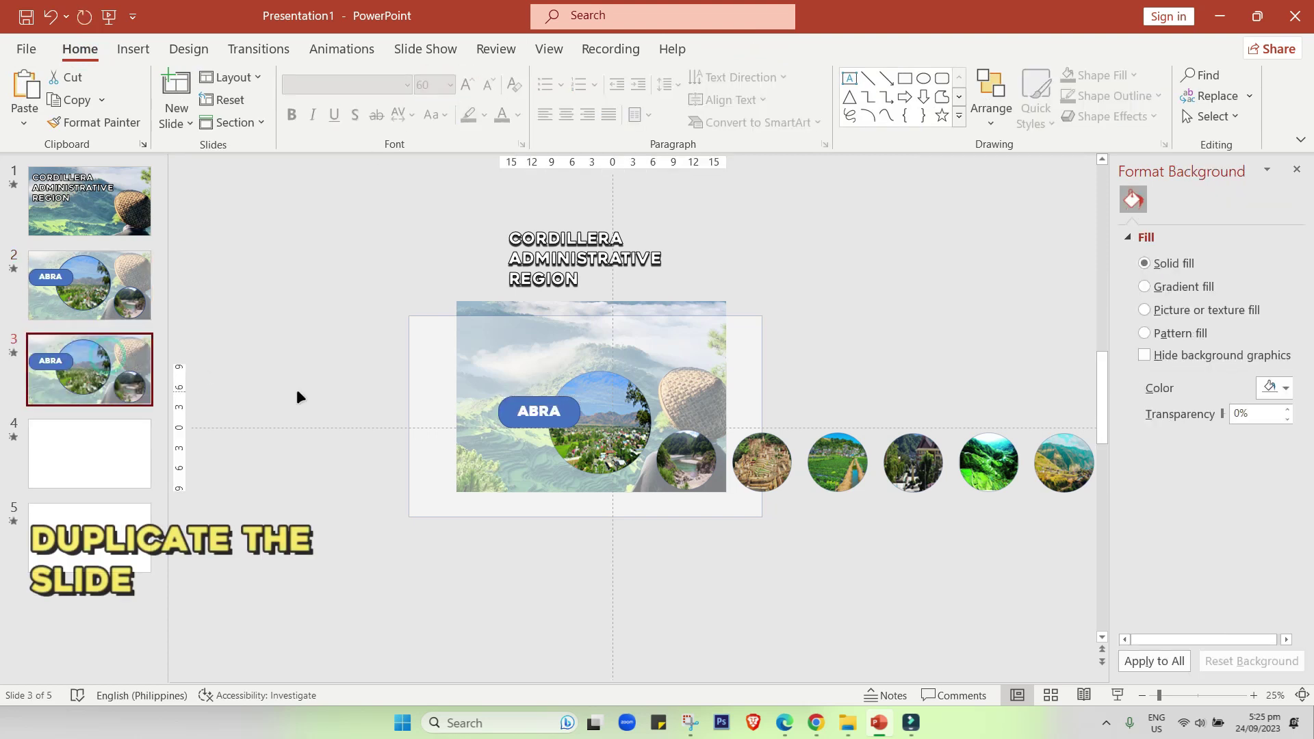
# Step: On slide 3, move the Abra circle below the slide
pyautogui.moveTo(583, 452); pyautogui.dragTo(584, 637)
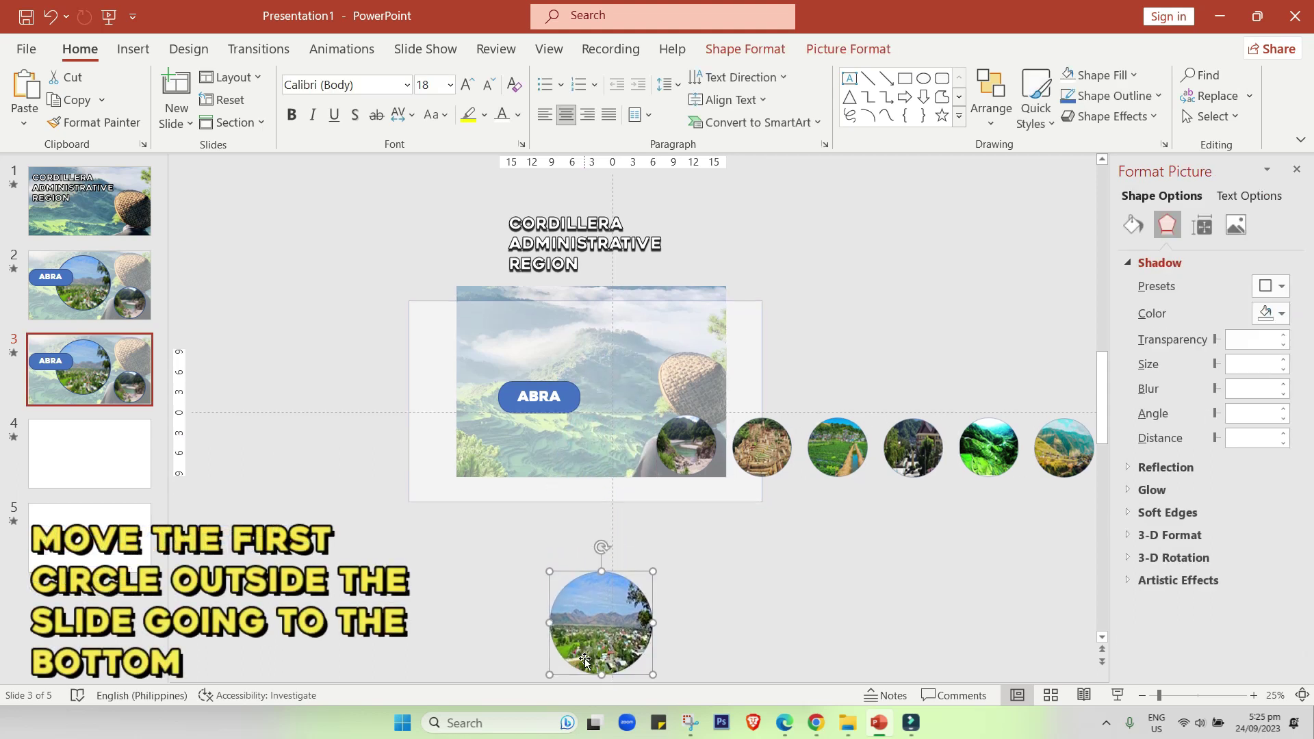
pyautogui.click(586, 585)
pyautogui.scroll(-3, 585, 585)
pyautogui.click(640, 511)
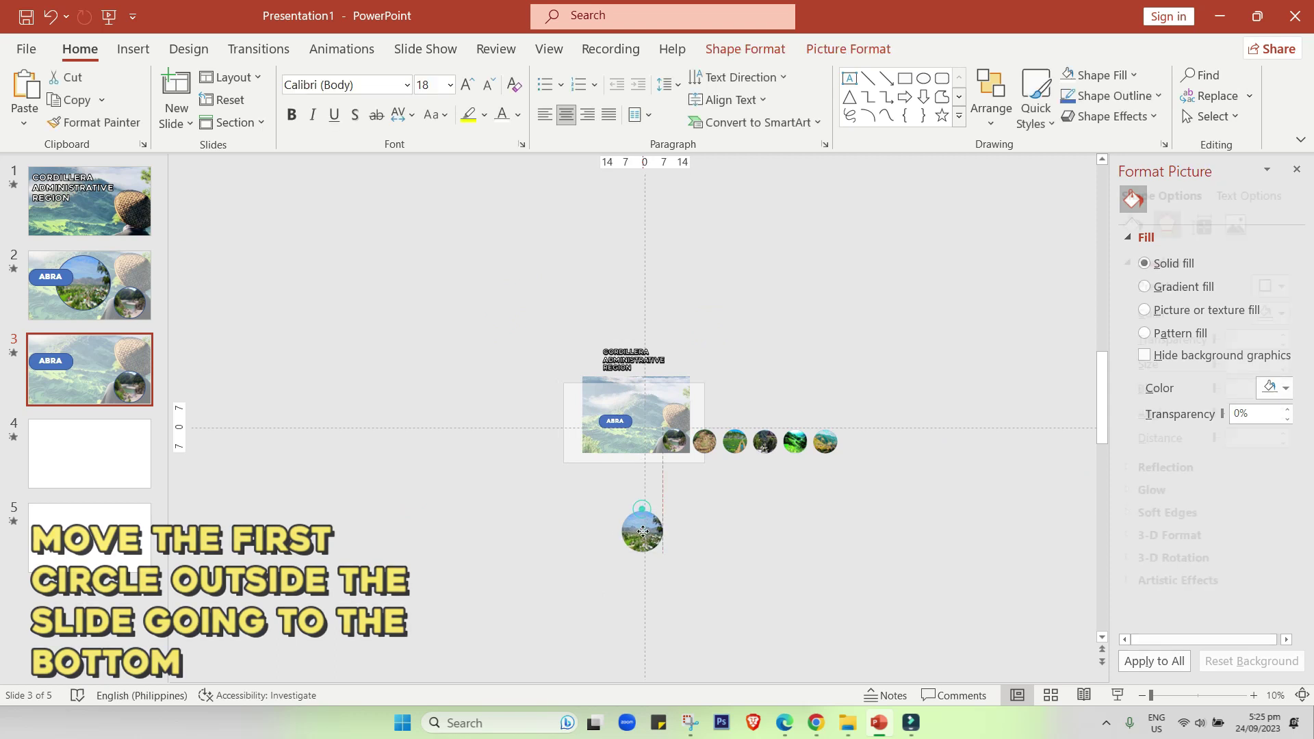
pyautogui.scroll(4, 657, 434)
pyautogui.scroll(1, 1059, 385)
# Step: Shift the remaining six circles left one width, bring the next beside the label, and select its text
pyautogui.moveTo(1081, 419); pyautogui.dragTo(591, 256)
pyautogui.click(724, 465)
pyautogui.moveTo(1088, 427); pyautogui.dragTo(486, 238)
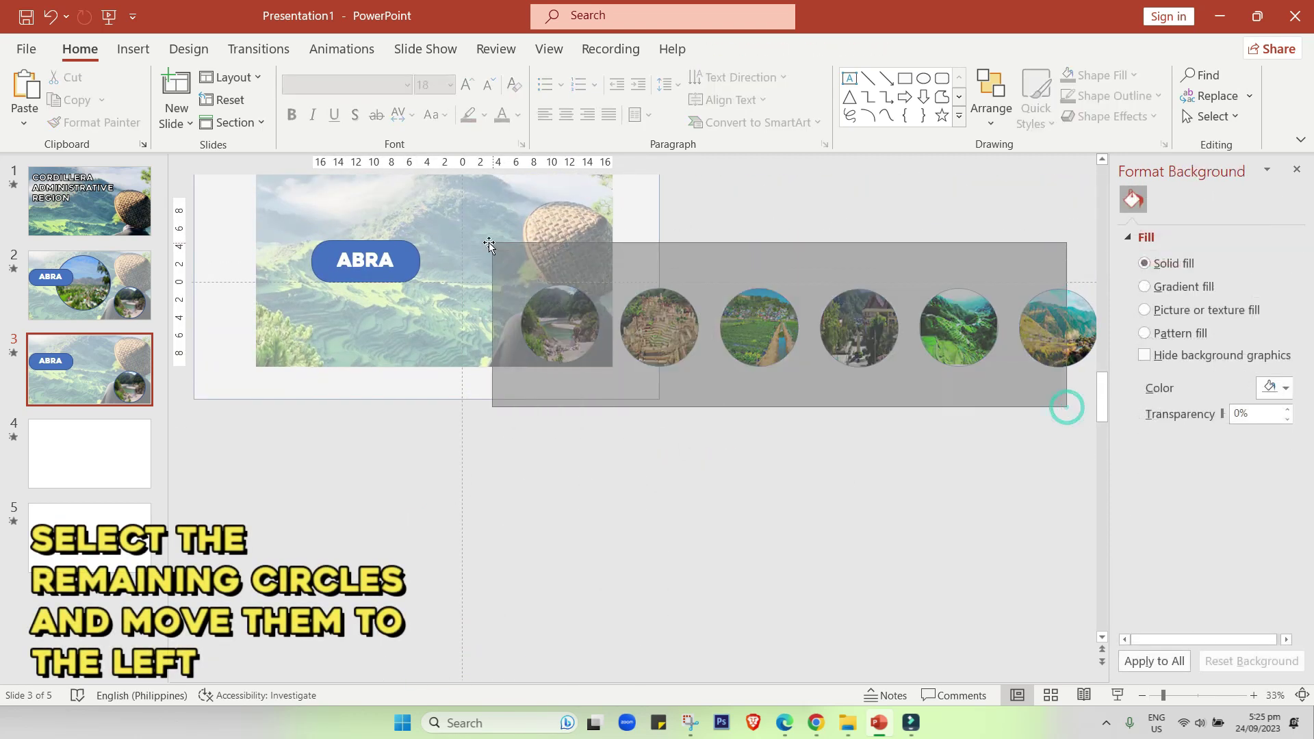
pyautogui.scroll(-1, 1026, 441)
pyautogui.moveTo(1085, 465); pyautogui.dragTo(642, 326)
pyautogui.keyDown('shift'); pyautogui.click(1050, 424); pyautogui.keyUp('shift')
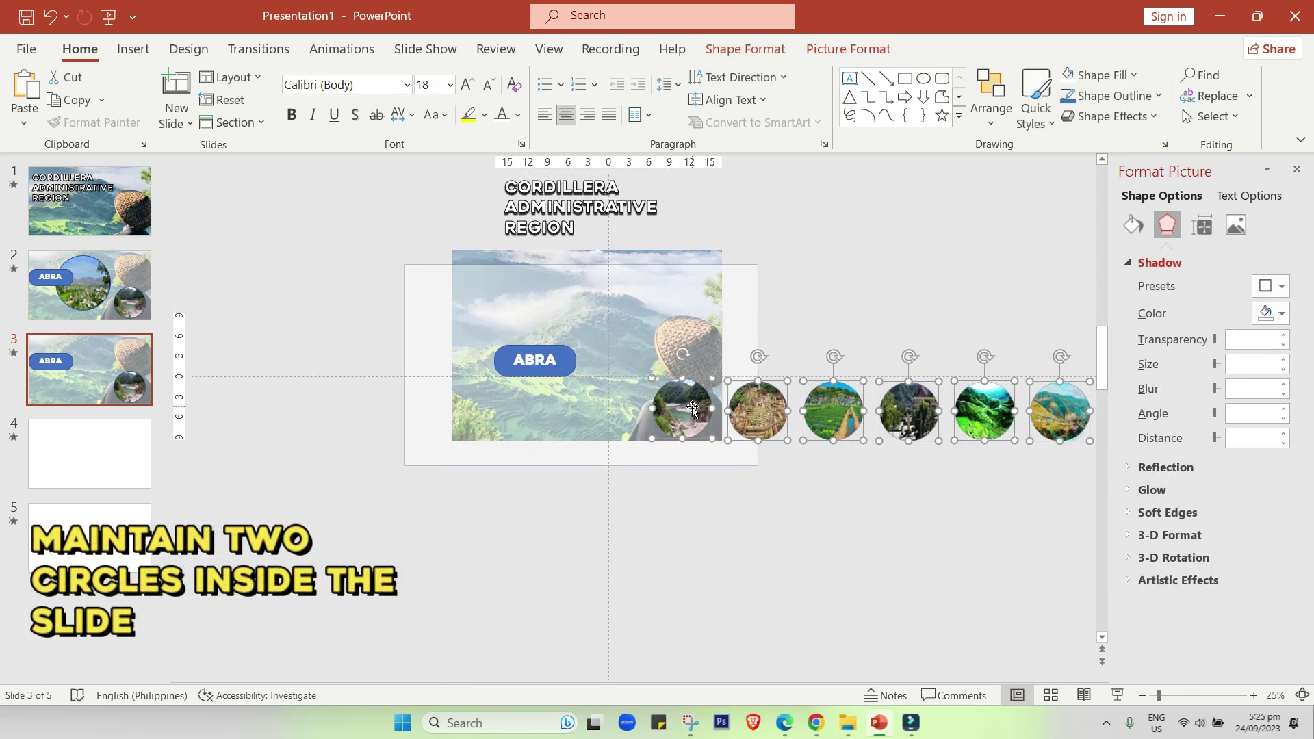
pyautogui.moveTo(1050, 425); pyautogui.dragTo(982, 411)
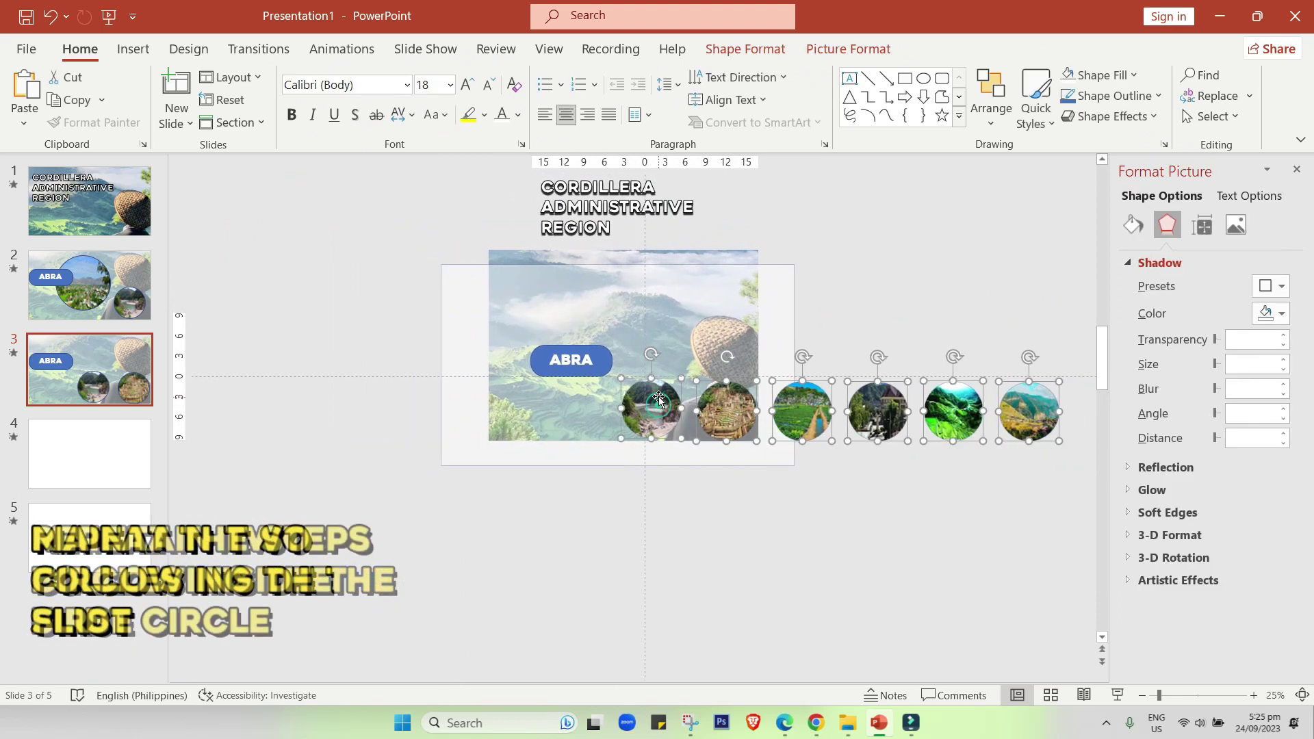
pyautogui.click(856, 331)
pyautogui.moveTo(666, 396)
pyautogui.mouseDown()
pyautogui.moveTo(591, 354)
pyautogui.moveTo(624, 333)
pyautogui.moveTo(650, 385)
pyautogui.moveTo(582, 419)
pyautogui.mouseUp()
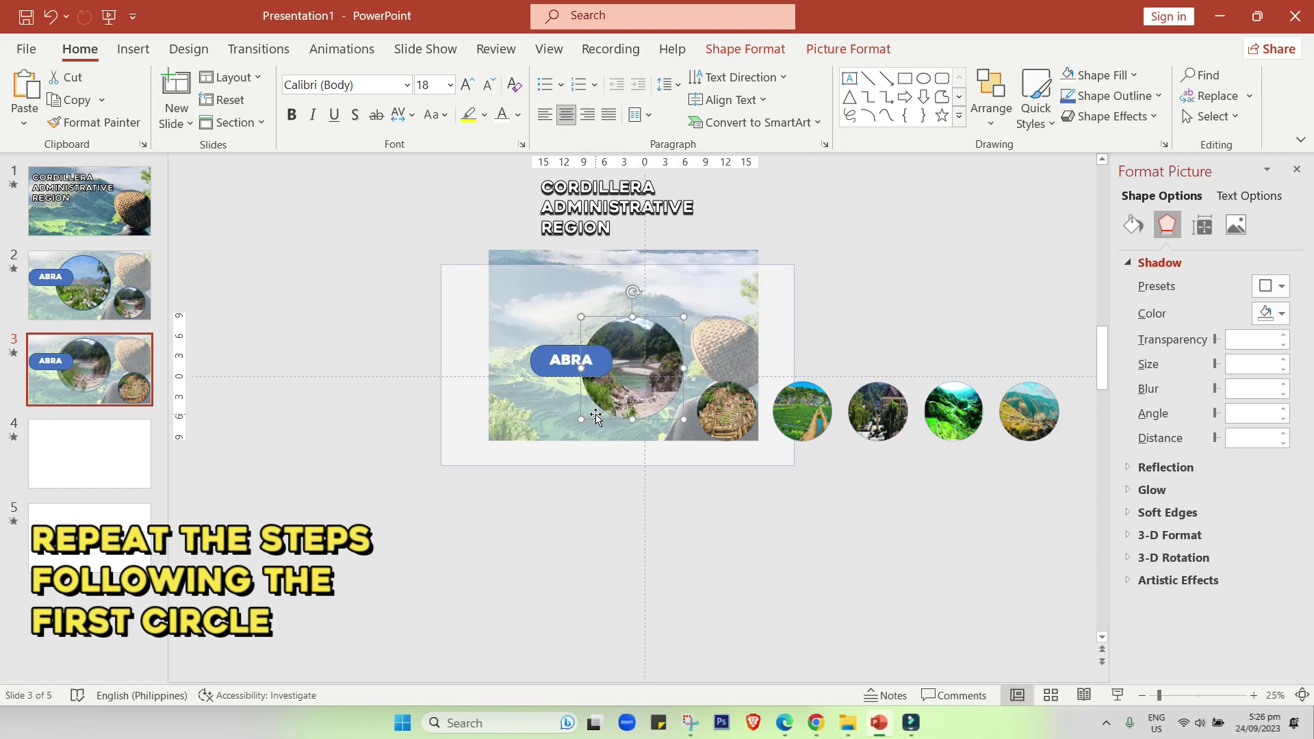
pyautogui.doubleClick(571, 359)
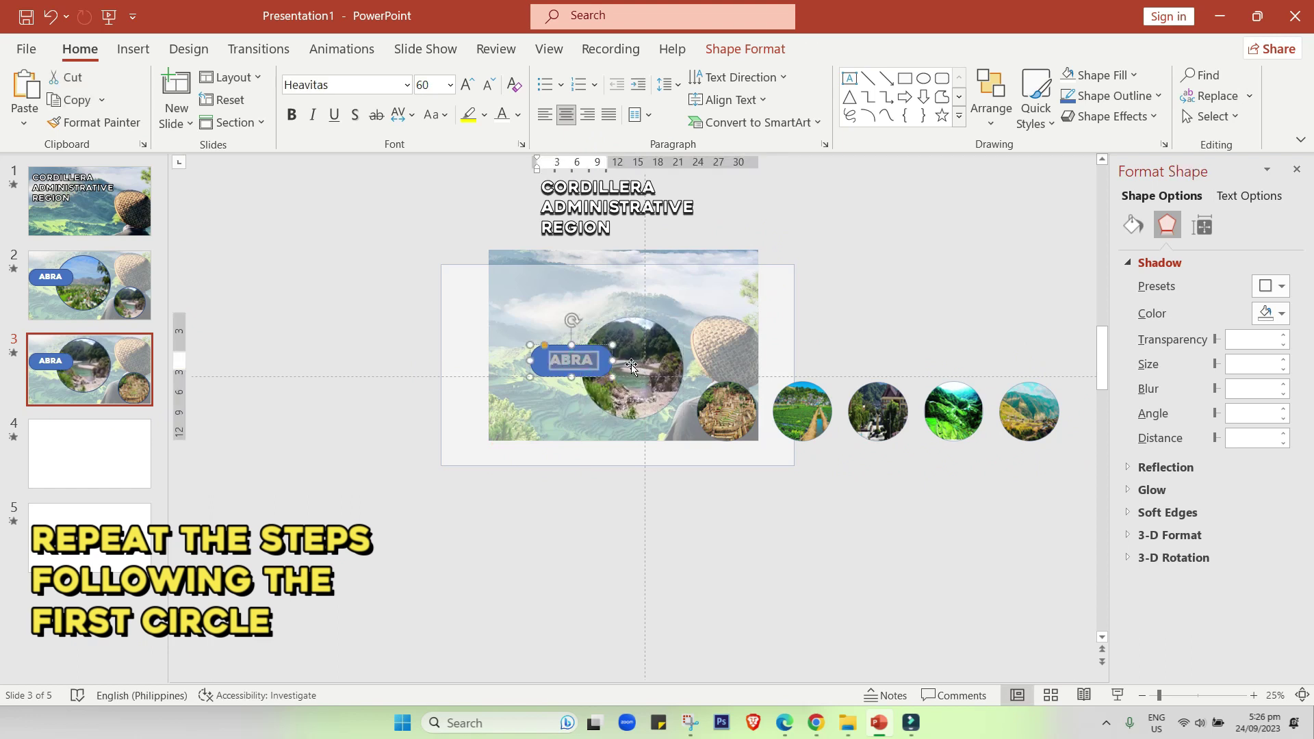
# Step: Duplicate slide 3 as slide 4, bring up the next circle, and relabel it BAGUIO
pyautogui.rightClick(140, 400)
pyautogui.click(205, 156)
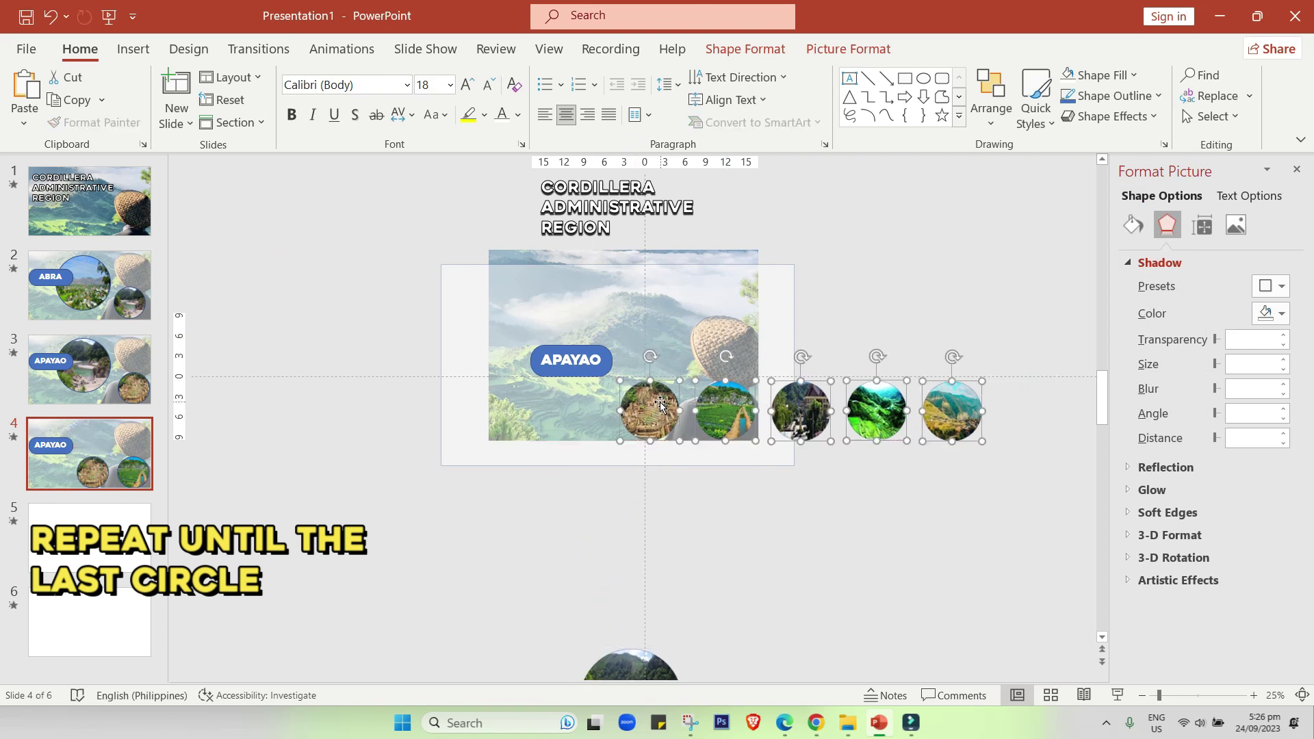
pyautogui.moveTo(798, 405)
pyautogui.mouseDown()
pyautogui.moveTo(620, 353)
pyautogui.moveTo(624, 338)
pyautogui.mouseUp()
pyautogui.doubleClick(605, 370)
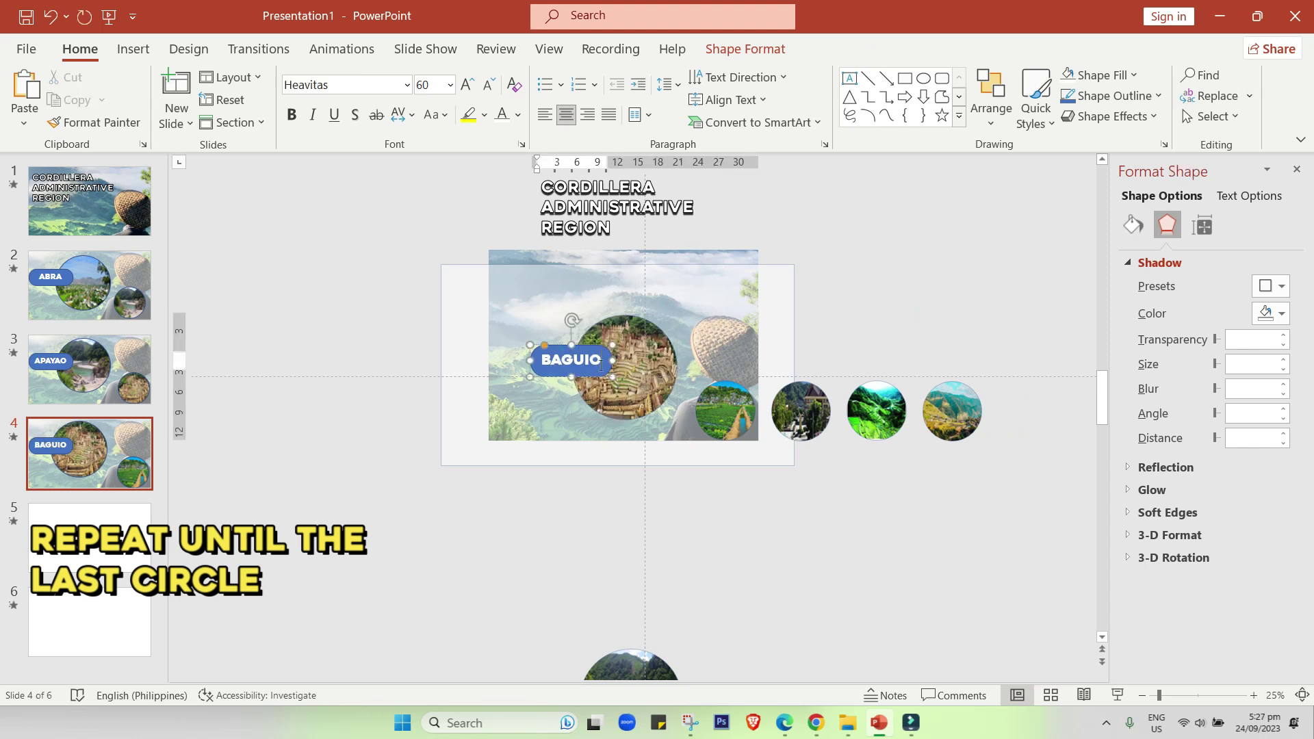
pyautogui.click(798, 517)
# Step: Duplicate into slide 5, move the BAGUIO circle below, and relabel BENGUET
pyautogui.hotkey('ctrl', 'd')
pyautogui.click(619, 409)
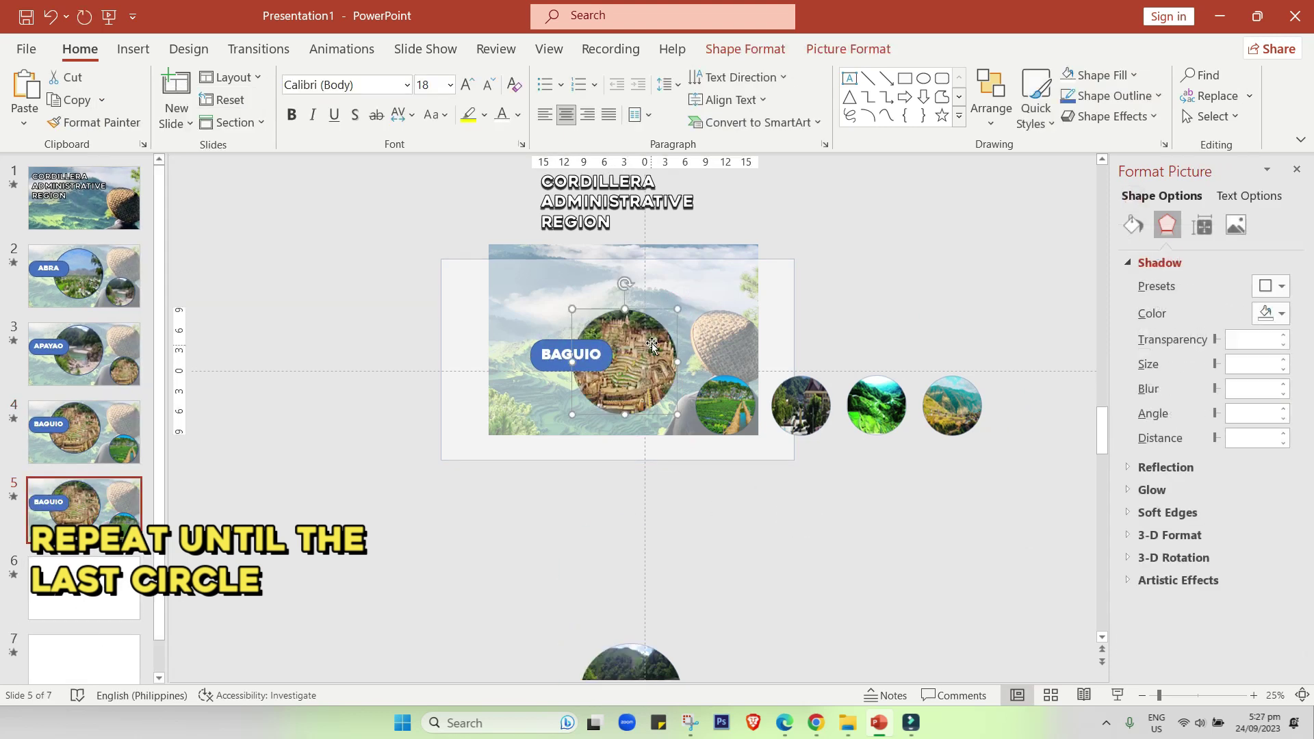
pyautogui.moveTo(619, 409); pyautogui.dragTo(630, 684)
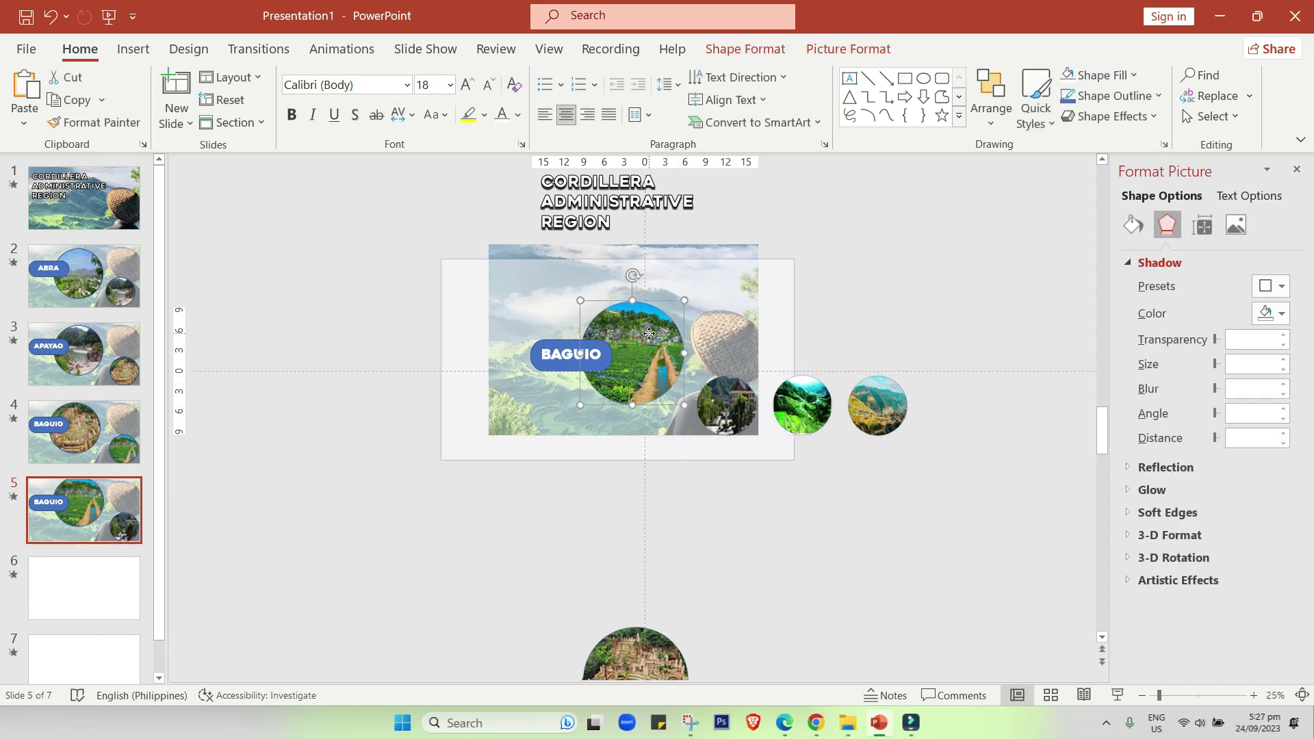
pyautogui.hotkey('ctrl', 'z')
pyautogui.doubleClick(590, 355)
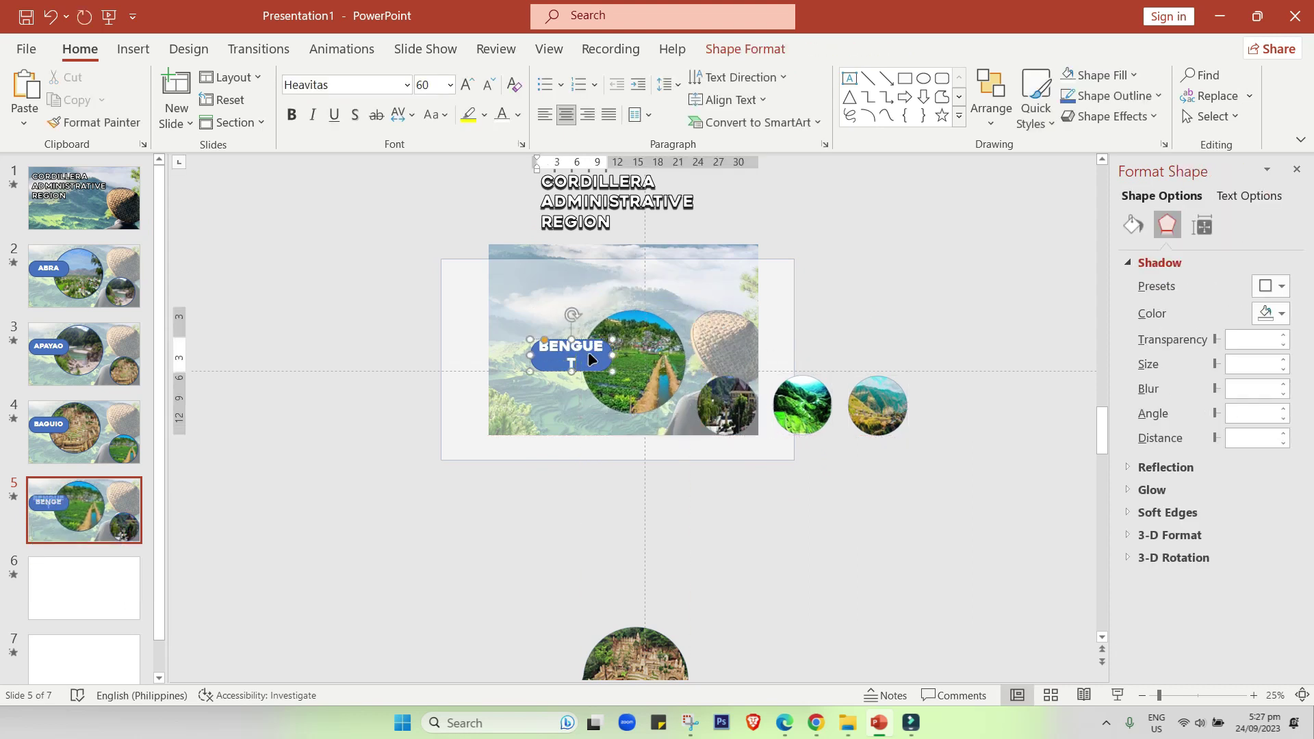
pyautogui.click(915, 335)
# Step: Duplicate into slide 6, drop the centre circle, enlarge the next beside the label for MOUNTAIN PROVINCE
pyautogui.hotkey('ctrl', 'd')
pyautogui.moveTo(654, 345); pyautogui.dragTo(659, 685)
pyautogui.keyDown('shift'); pyautogui.click(877, 403); pyautogui.keyUp('shift')
pyautogui.moveTo(876, 399); pyautogui.dragTo(797, 398)
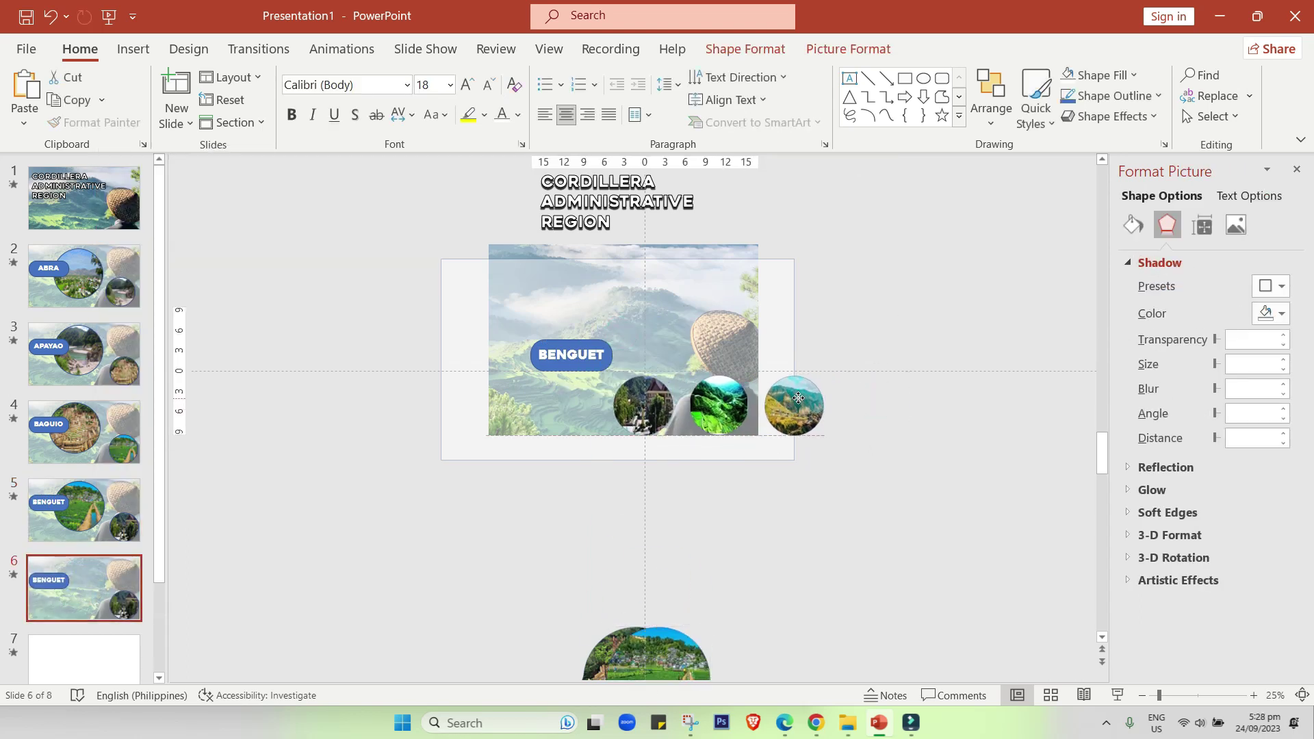
pyautogui.click(654, 403)
pyautogui.moveTo(677, 376)
pyautogui.mouseDown()
pyautogui.moveTo(710, 343)
pyautogui.moveTo(641, 358)
pyautogui.mouseUp()
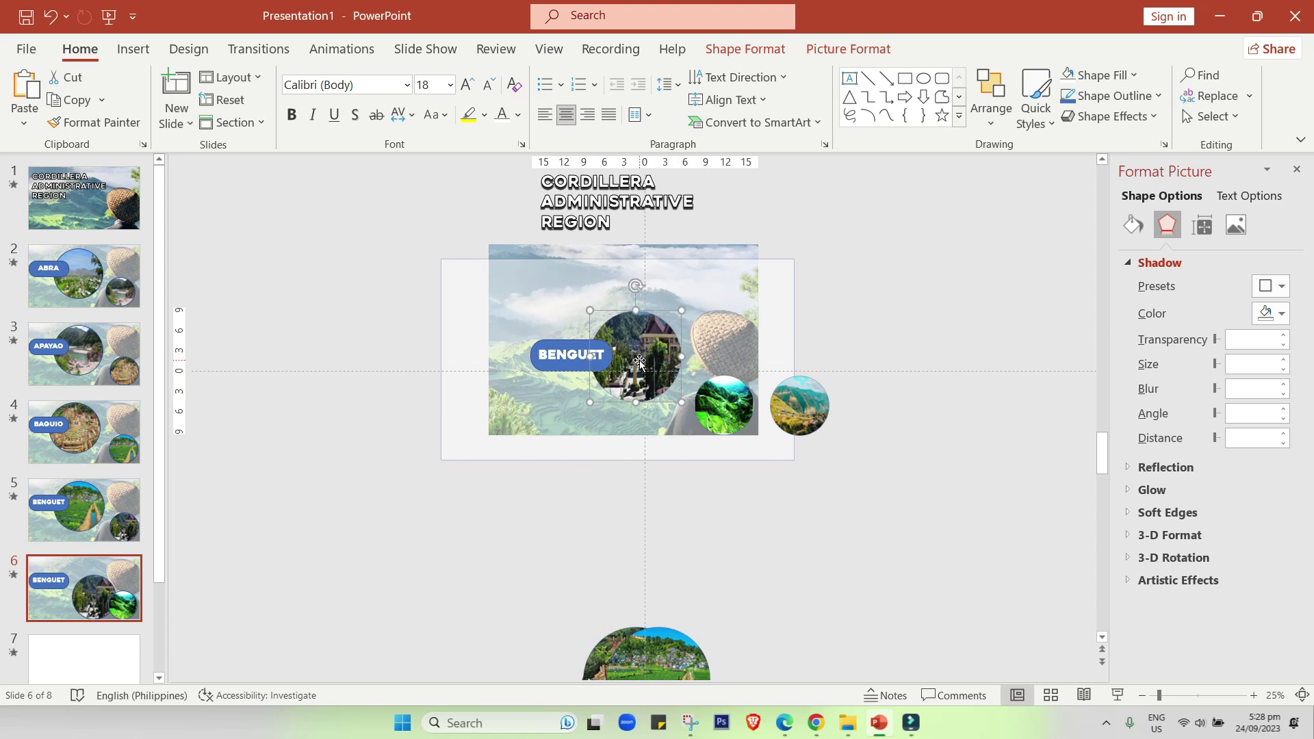
pyautogui.tripleClick(571, 354)
# Step: Duplicate slide 6 as slide 7, enlarge the next photo circle and relabel it IFUGAO
pyautogui.write('MOUNTAIN PROVINCE')
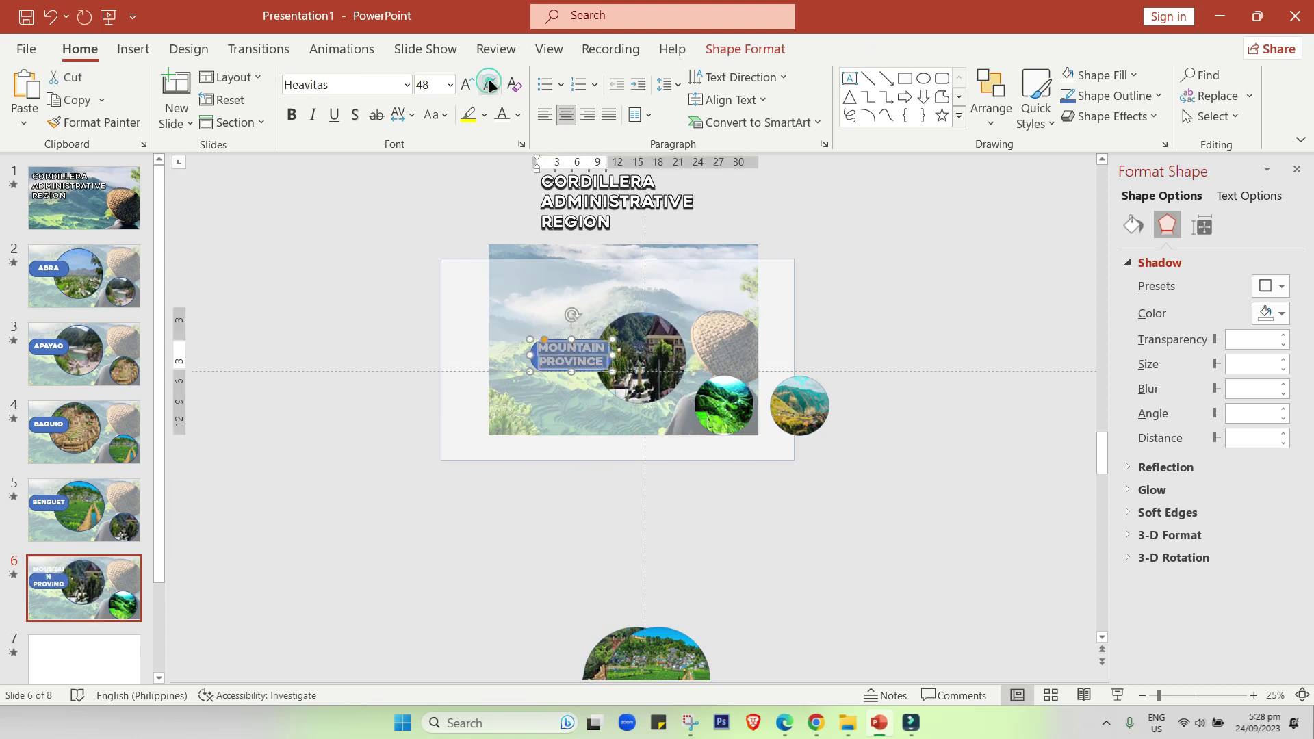
pyautogui.click(859, 387)
pyautogui.rightClick(96, 574)
pyautogui.click(176, 359)
pyautogui.moveTo(641, 357); pyautogui.dragTo(648, 445)
pyautogui.moveTo(800, 405)
pyautogui.mouseDown()
pyautogui.moveTo(726, 405)
pyautogui.moveTo(641, 352)
pyautogui.mouseUp()
pyautogui.click(786, 351)
pyautogui.click(567, 353)
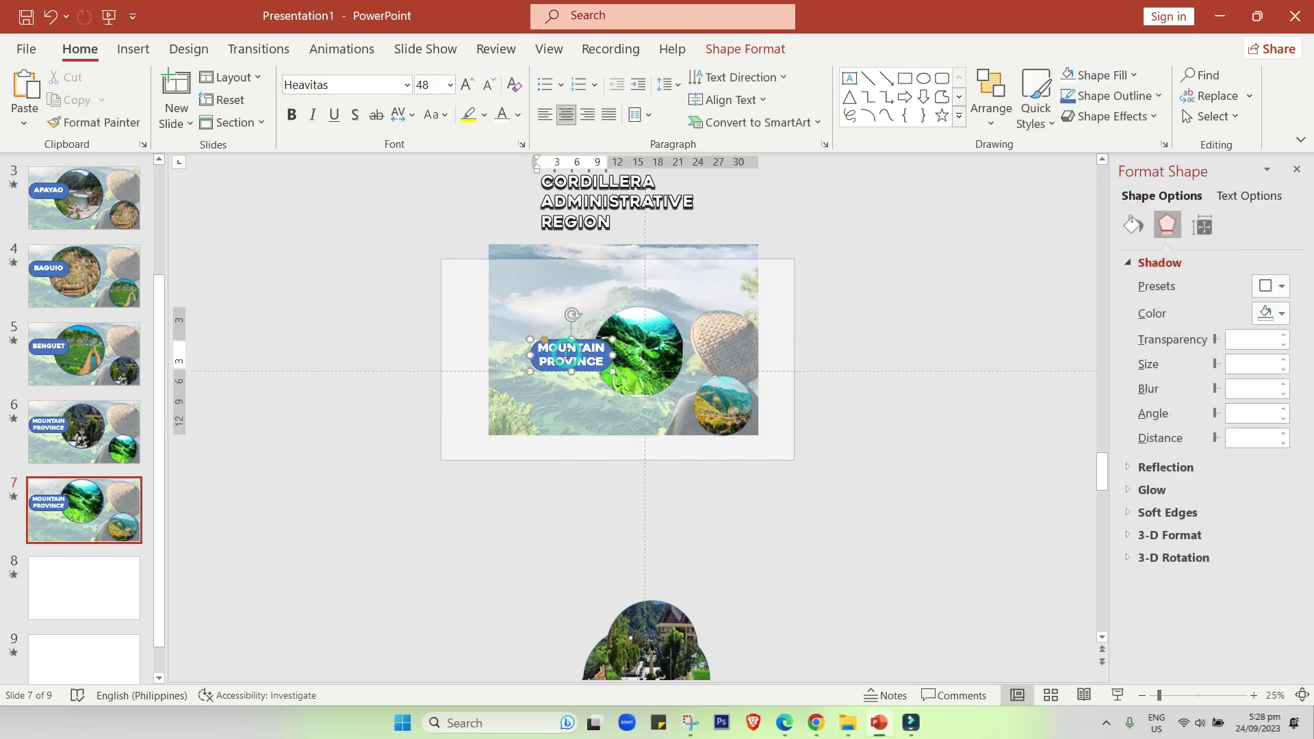
pyautogui.write('AO')
pyautogui.click(898, 448)
# Step: Duplicate slide 7 as slide 8, centre and enlarge the KALINGA circle, then duplicate slide 8
pyautogui.rightClick(89, 493)
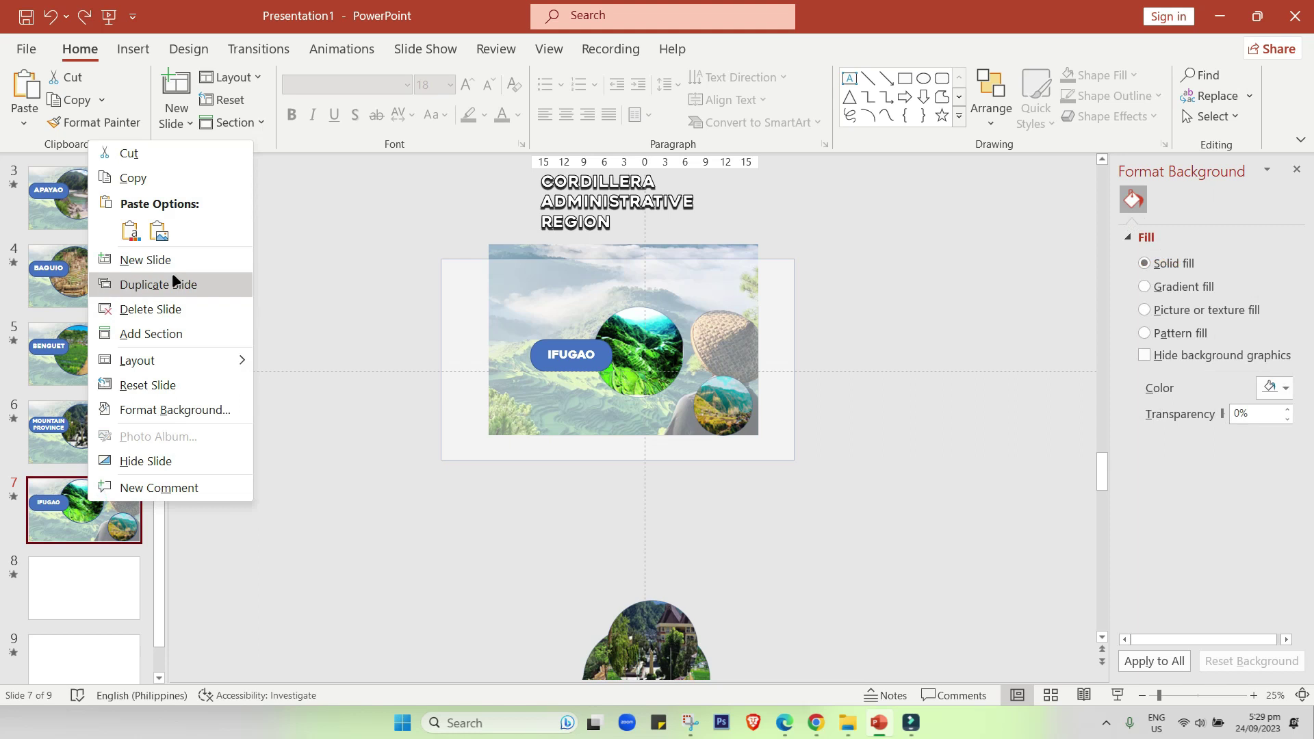
pyautogui.click(171, 272)
pyautogui.moveTo(733, 429); pyautogui.dragTo(653, 354)
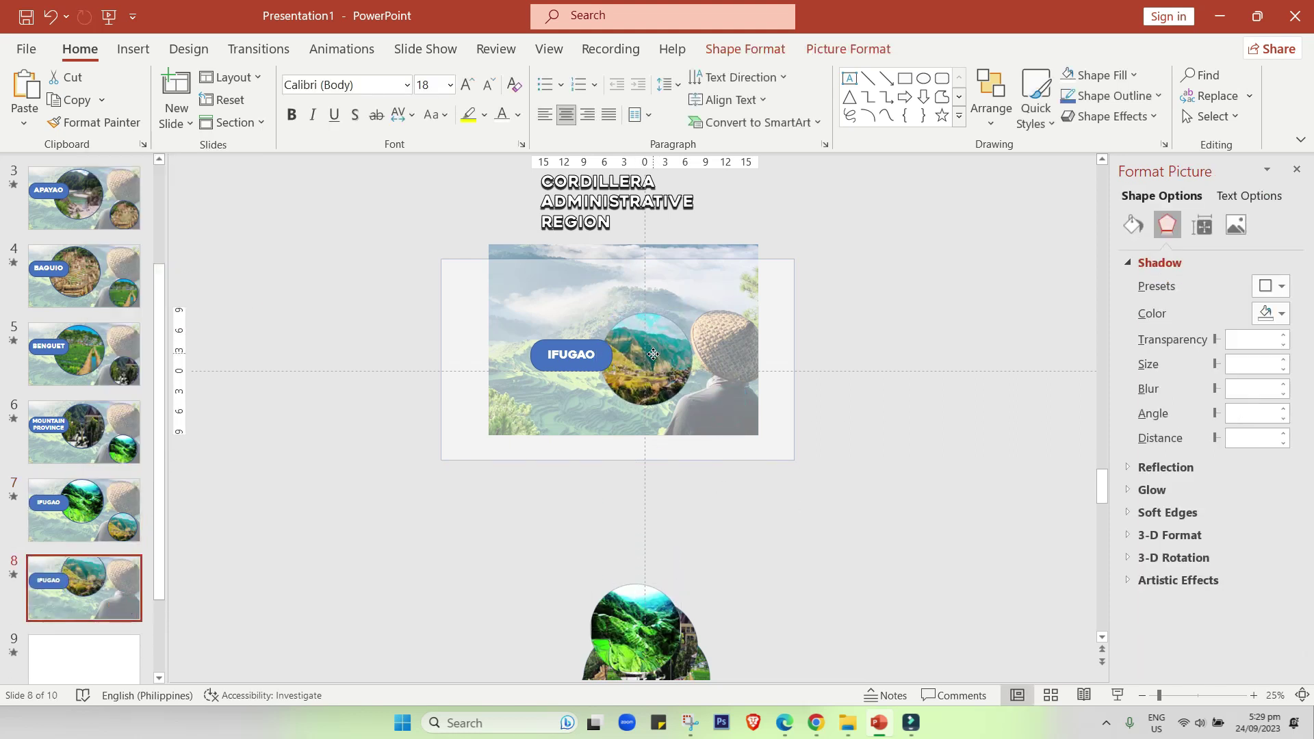
pyautogui.moveTo(694, 316); pyautogui.dragTo(690, 314)
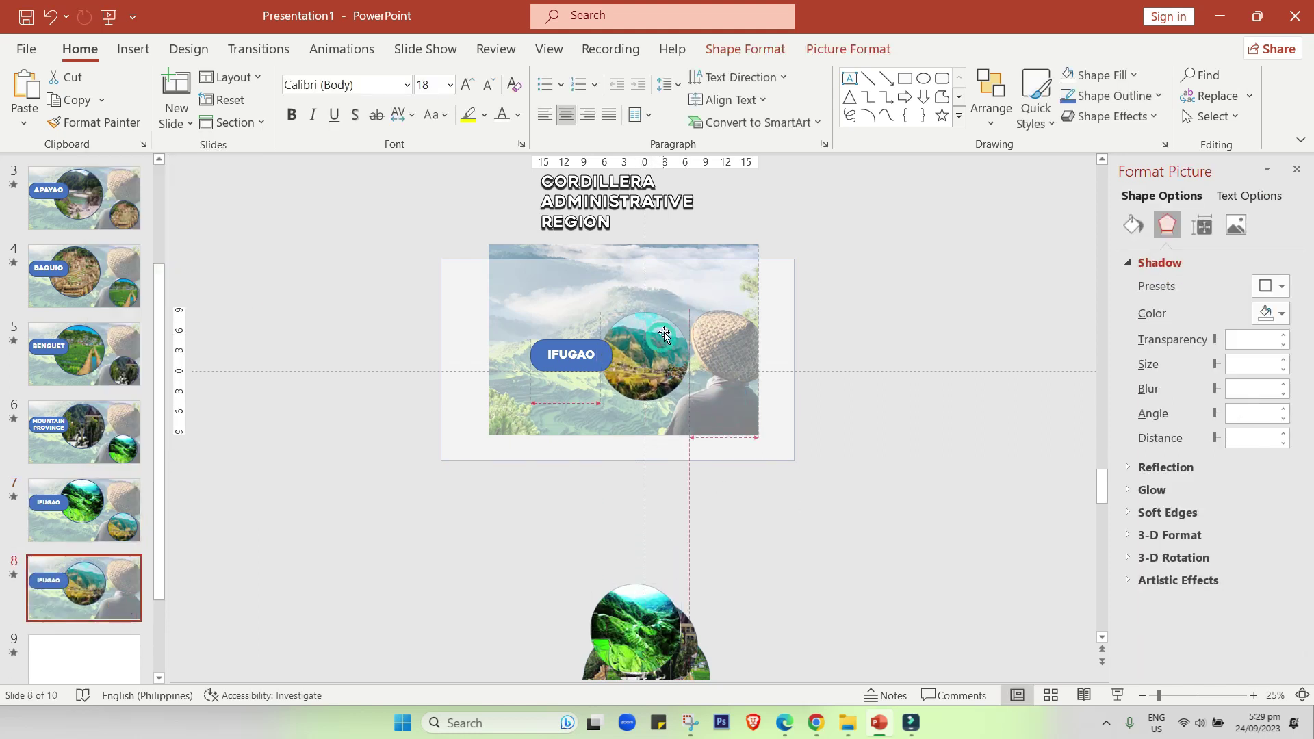
pyautogui.click(610, 375)
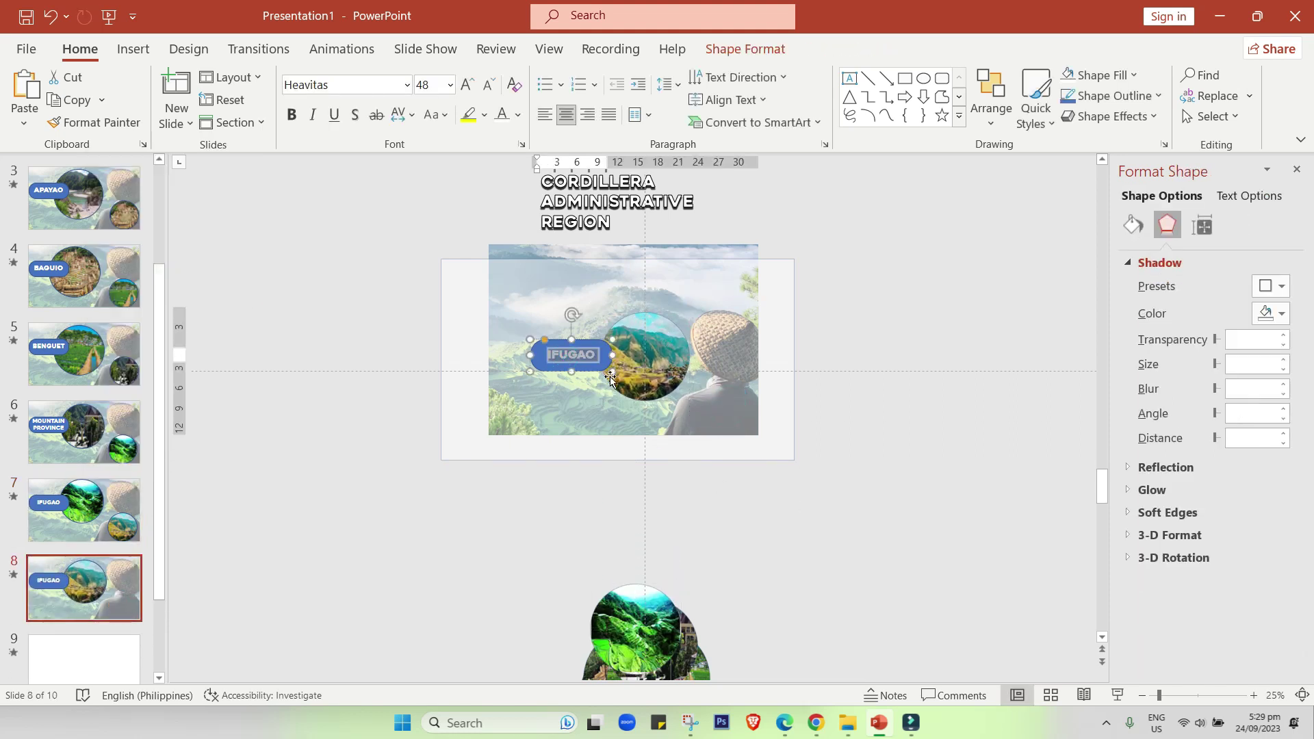
pyautogui.click(896, 505)
pyautogui.rightClick(83, 587)
pyautogui.click(103, 284)
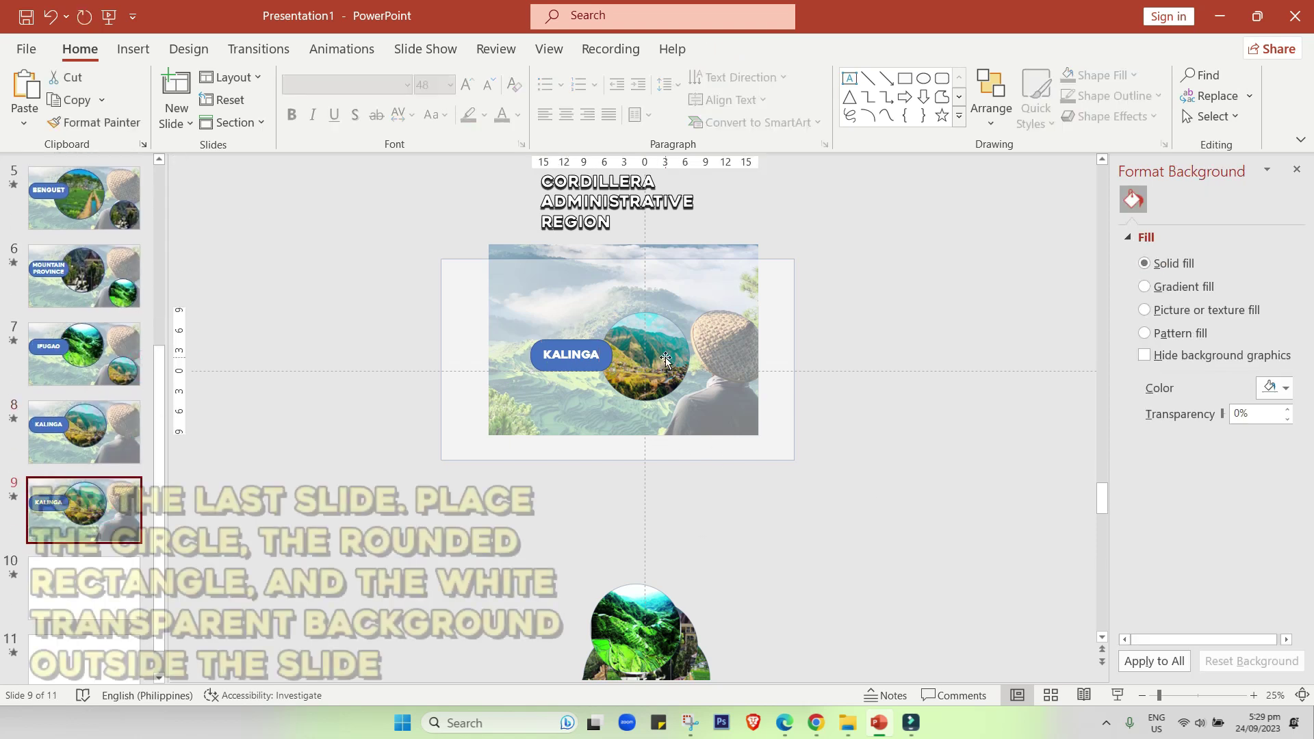
# Step: On slide 9, move the circle, KALINGA label and white overlay off-slide, and reposition photo and title
pyautogui.click(665, 359)
pyautogui.moveTo(665, 359); pyautogui.dragTo(657, 633)
pyautogui.click(597, 344)
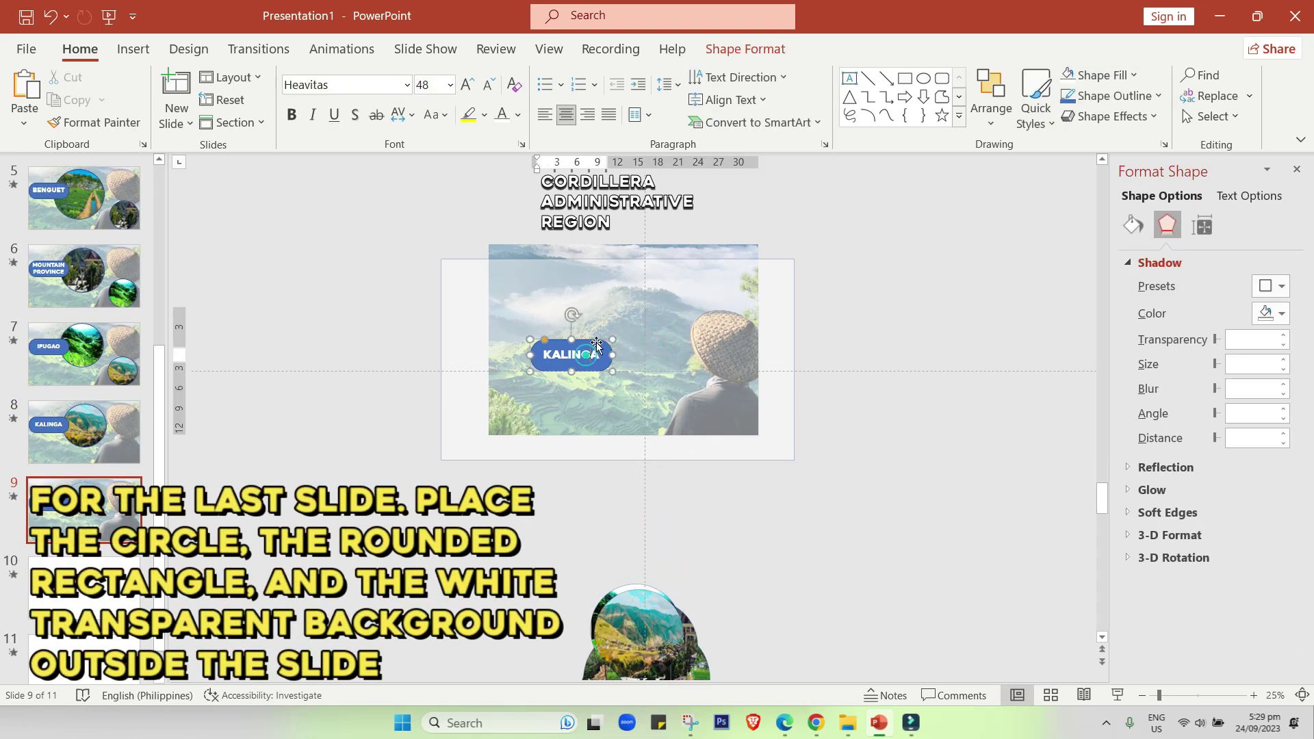
pyautogui.moveTo(597, 344); pyautogui.dragTo(590, 631)
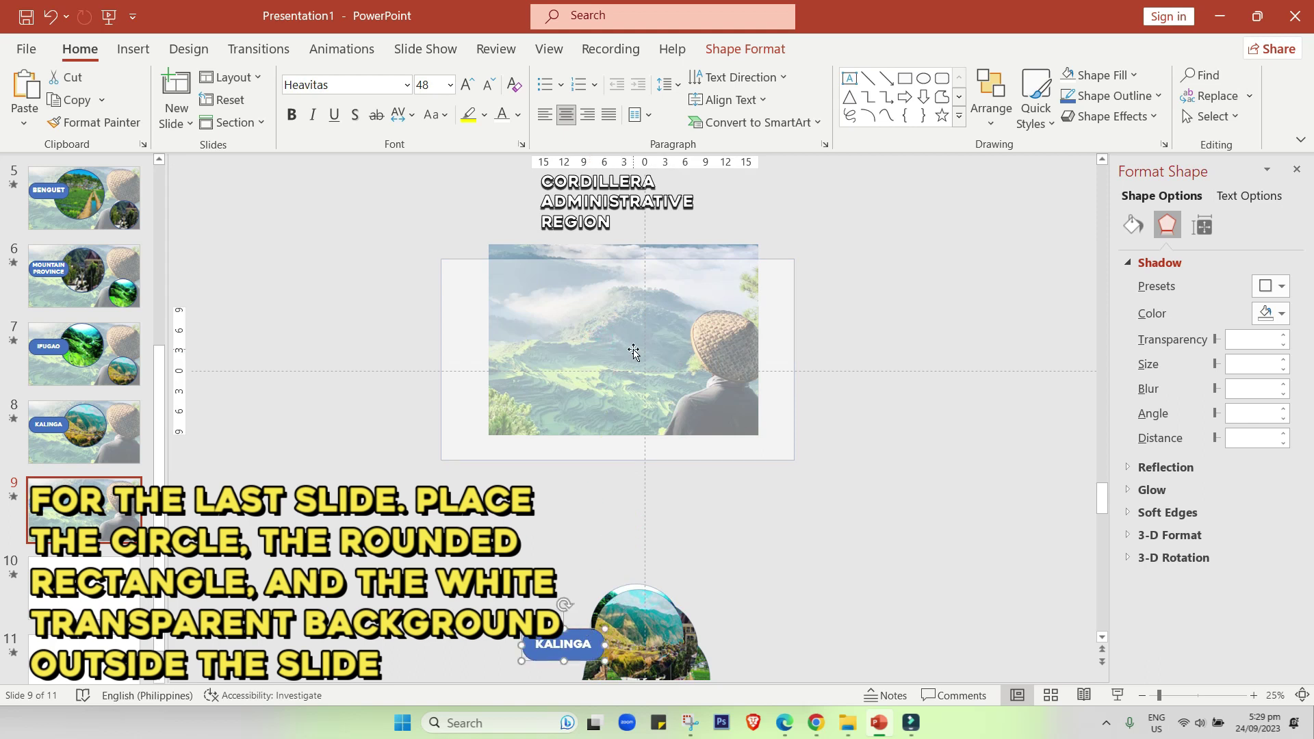
pyautogui.moveTo(630, 351); pyautogui.dragTo(562, 624)
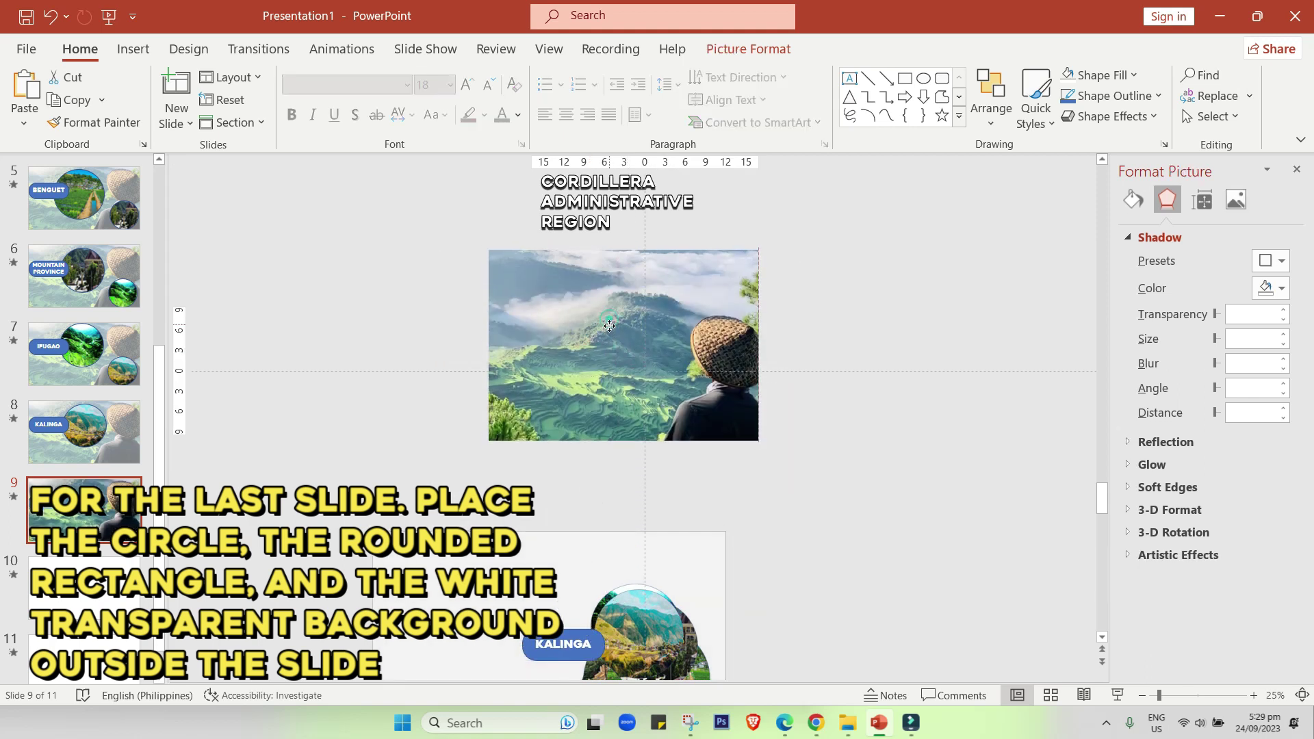
pyautogui.moveTo(611, 323); pyautogui.dragTo(611, 359)
pyautogui.moveTo(612, 219)
pyautogui.mouseDown()
pyautogui.moveTo(602, 352)
pyautogui.moveTo(590, 288)
pyautogui.mouseUp()
pyautogui.scroll(-1, 602, 362)
pyautogui.scroll(-1, 603, 363)
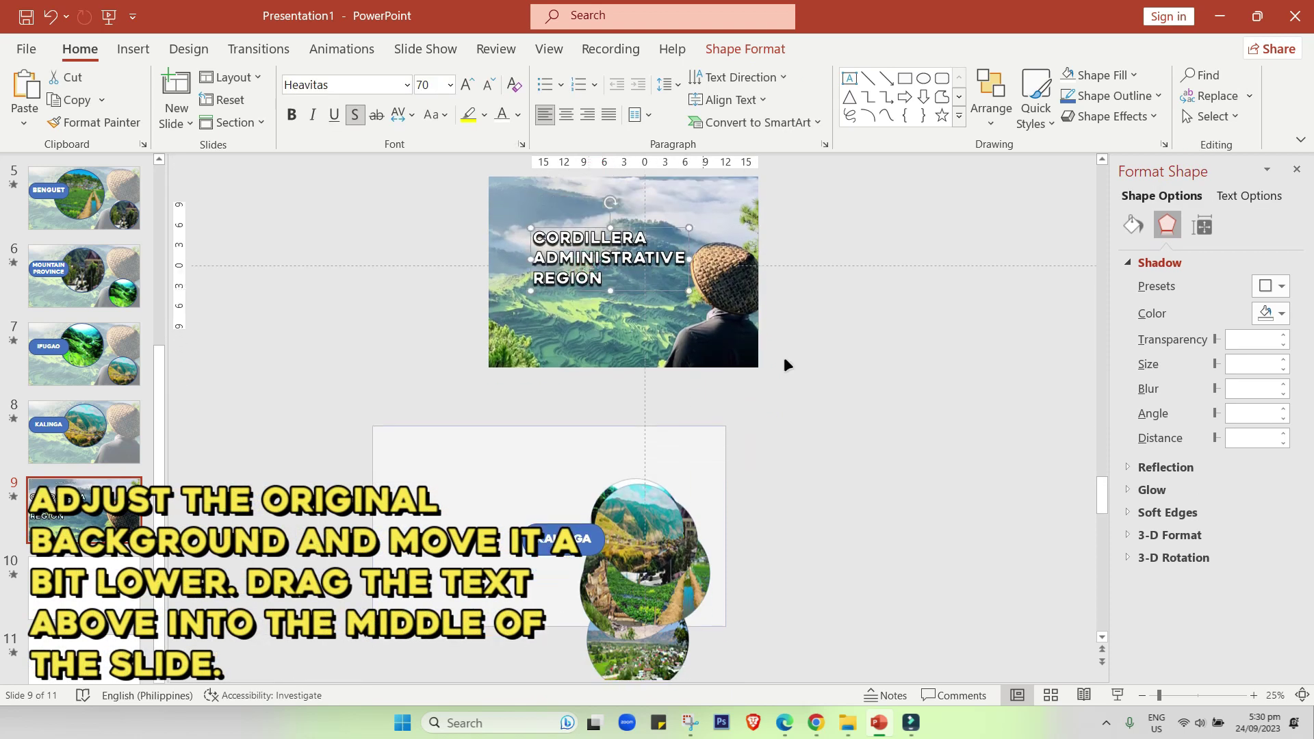
pyautogui.click(951, 425)
# Step: Select all slides and apply the Morph transition to them
pyautogui.click(110, 464)
pyautogui.hotkey('ctrl', 'a')
pyautogui.scroll(-4, 97, 397)
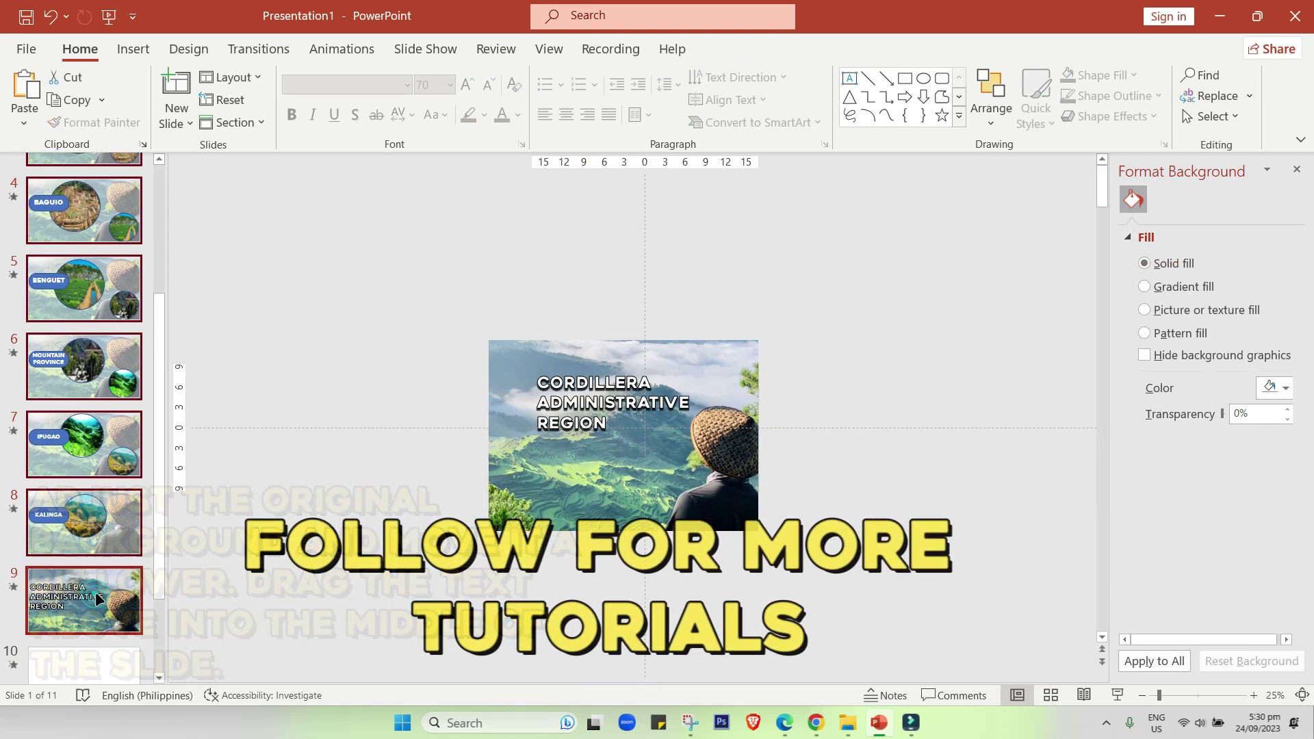
pyautogui.click(257, 49)
pyautogui.click(178, 99)
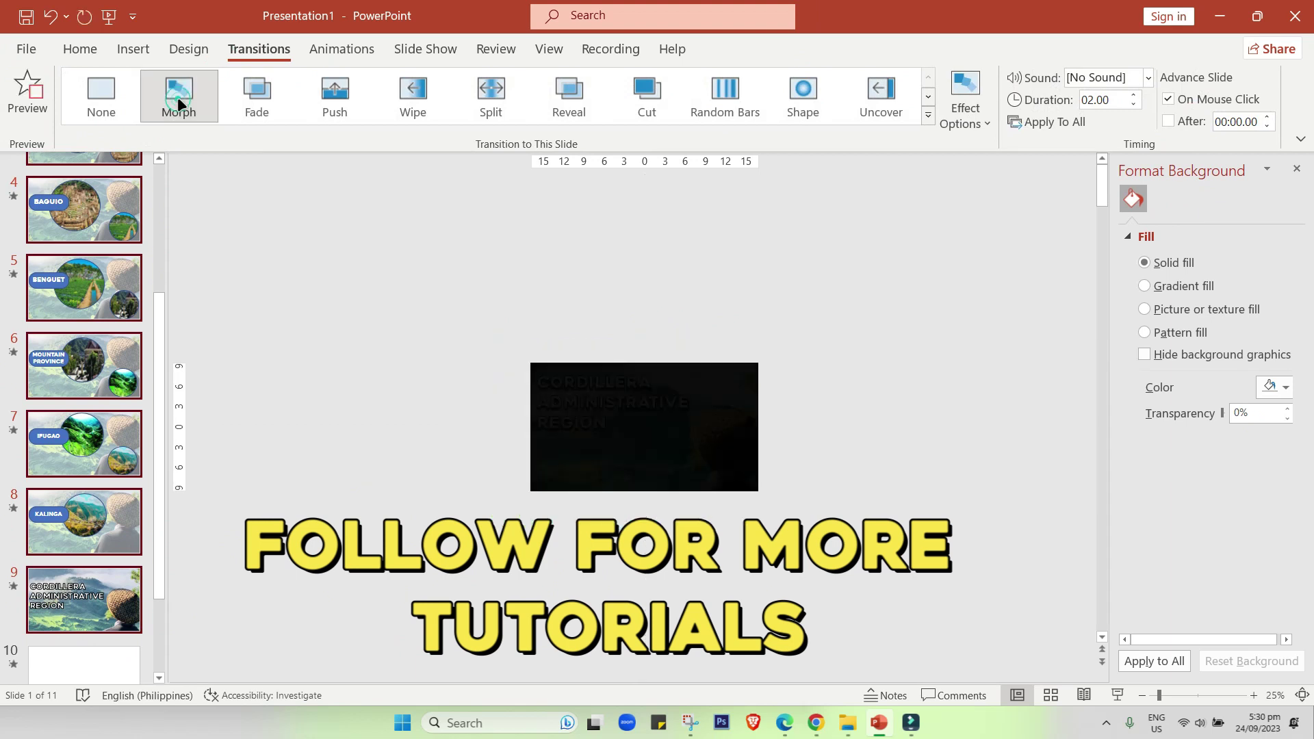
pyautogui.moveTo(154, 318); pyautogui.dragTo(152, 195)
# Step: Play the Morph slides, opening on the CORDILLERA ADMINISTRATIVE REGION title slide
pyautogui.click(178, 97)
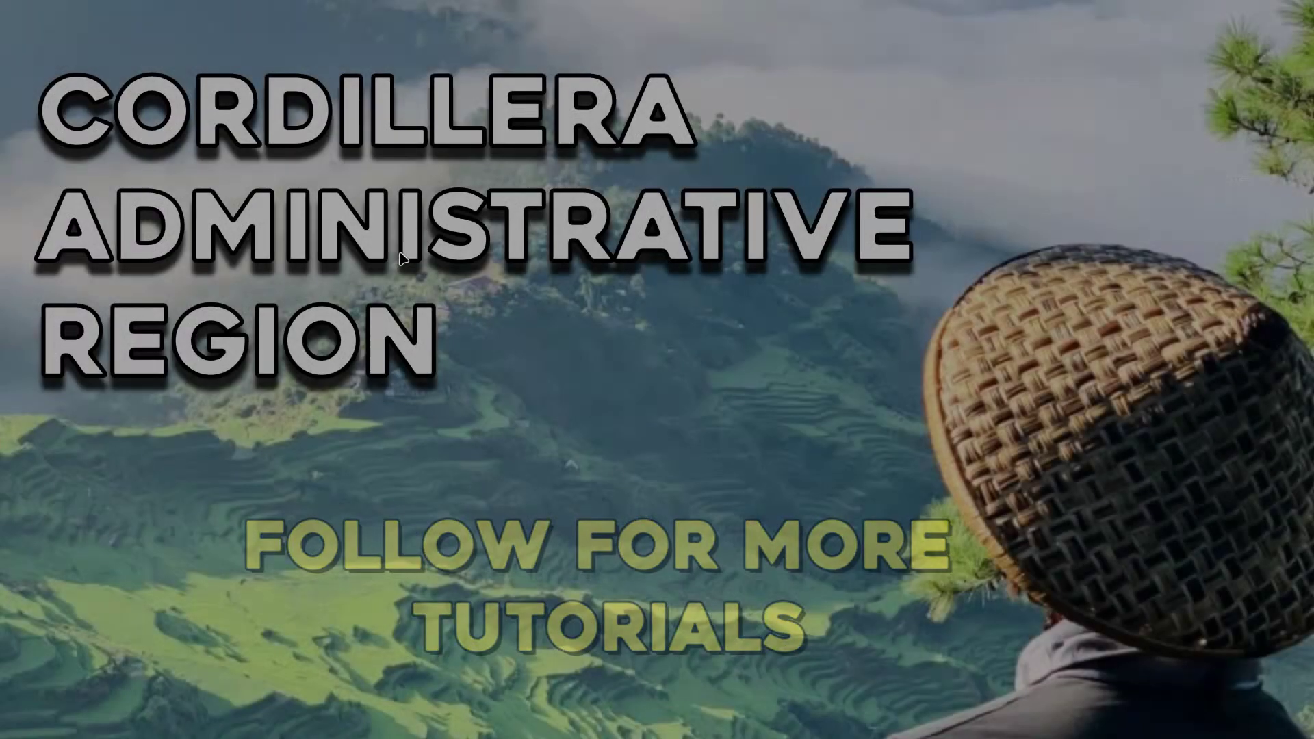